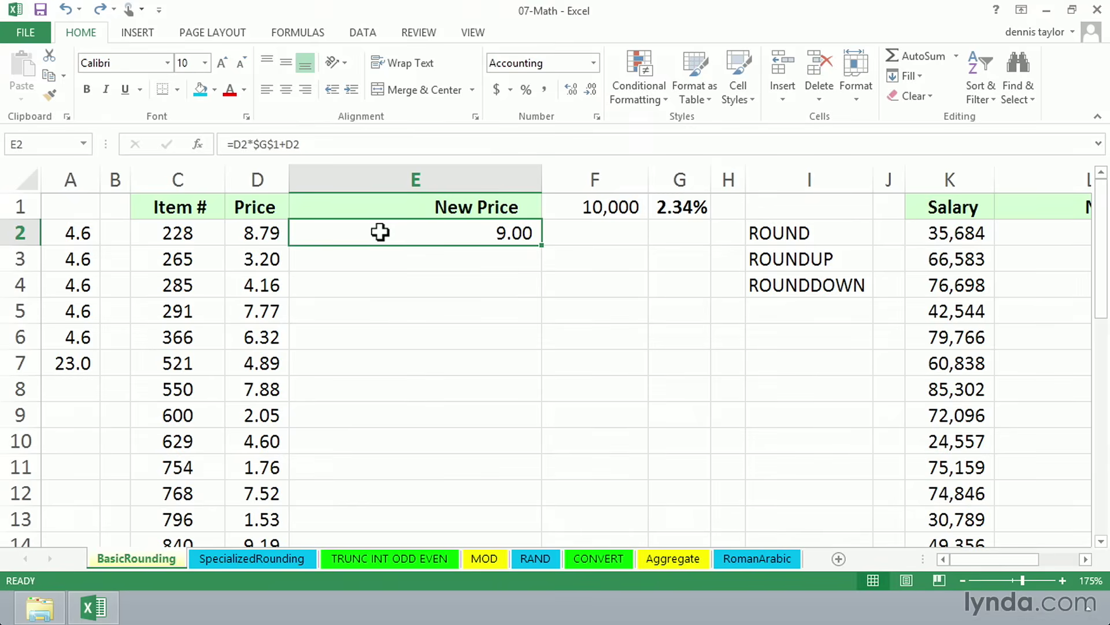
Step: Enter =F1*E2 in F2, multiplying the 10,000 quantity by E2's New Price to get 89,956.86
double_click(379, 232)
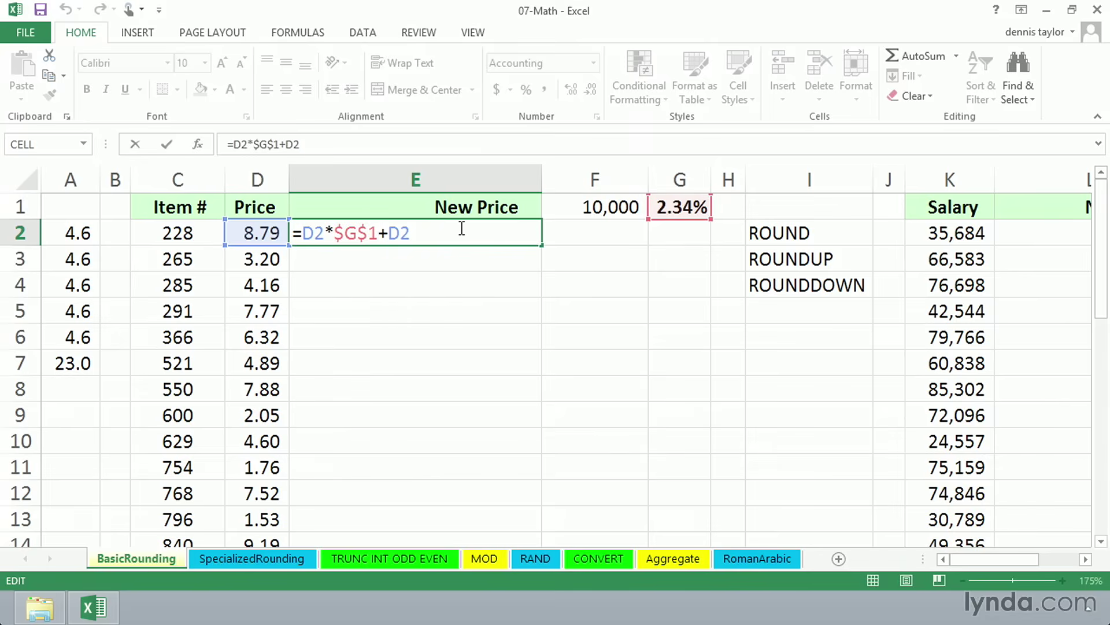
key("ctrl+Return")
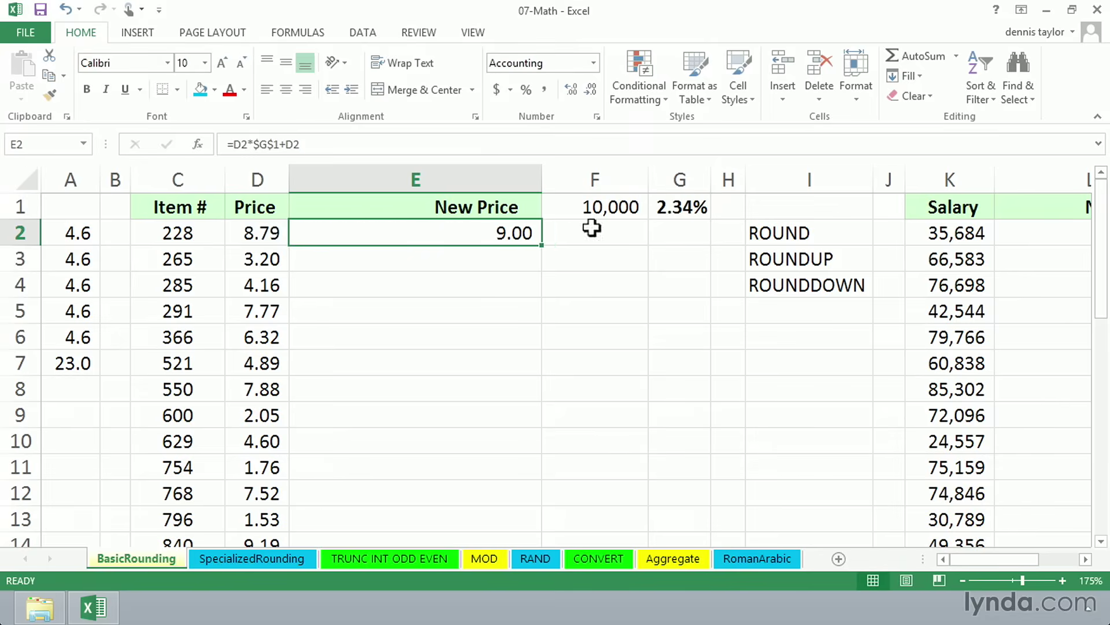
left_click(602, 230)
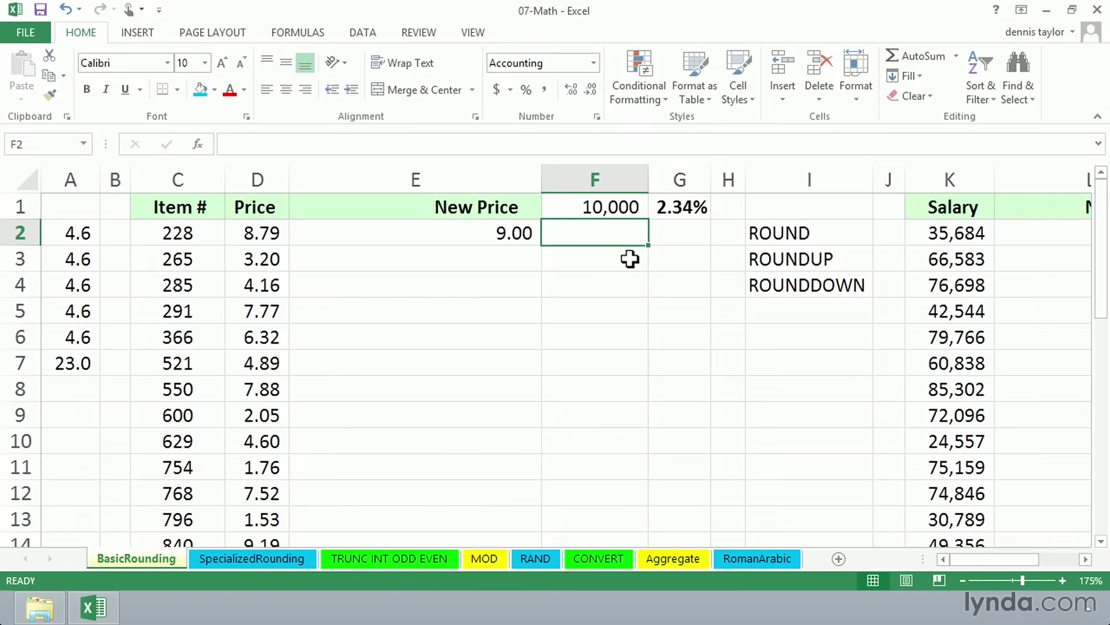
type("=")
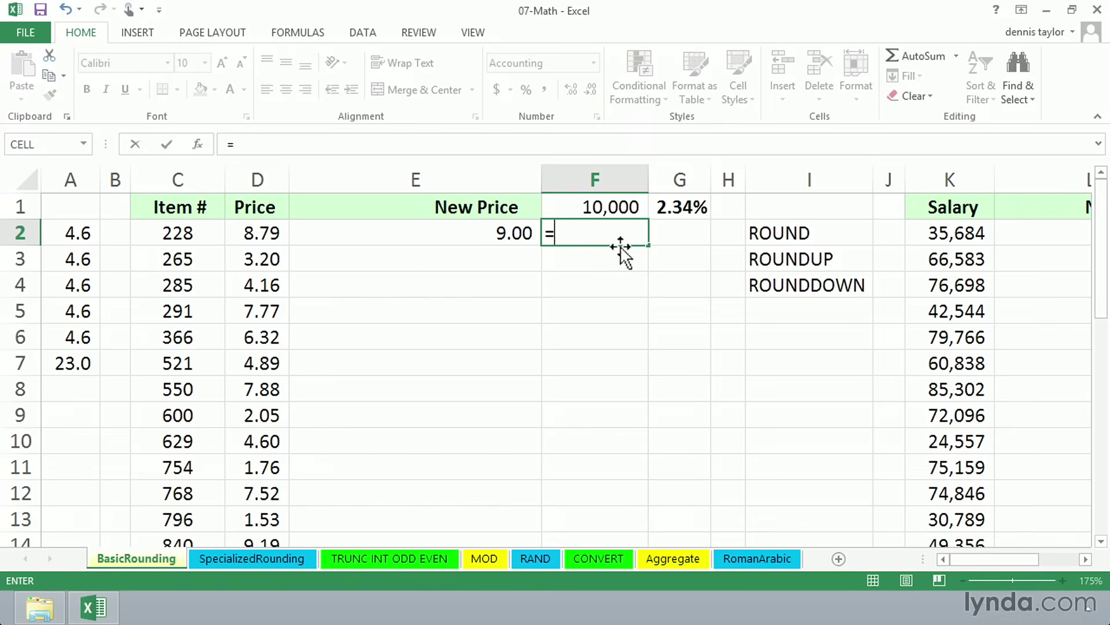
left_click(593, 207)
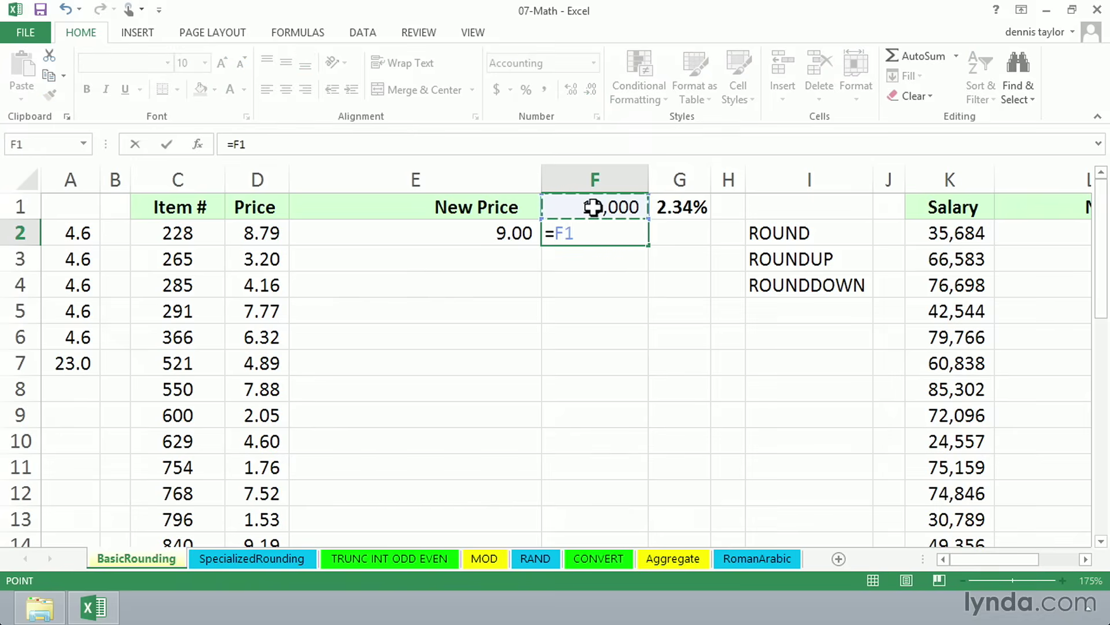
type("*")
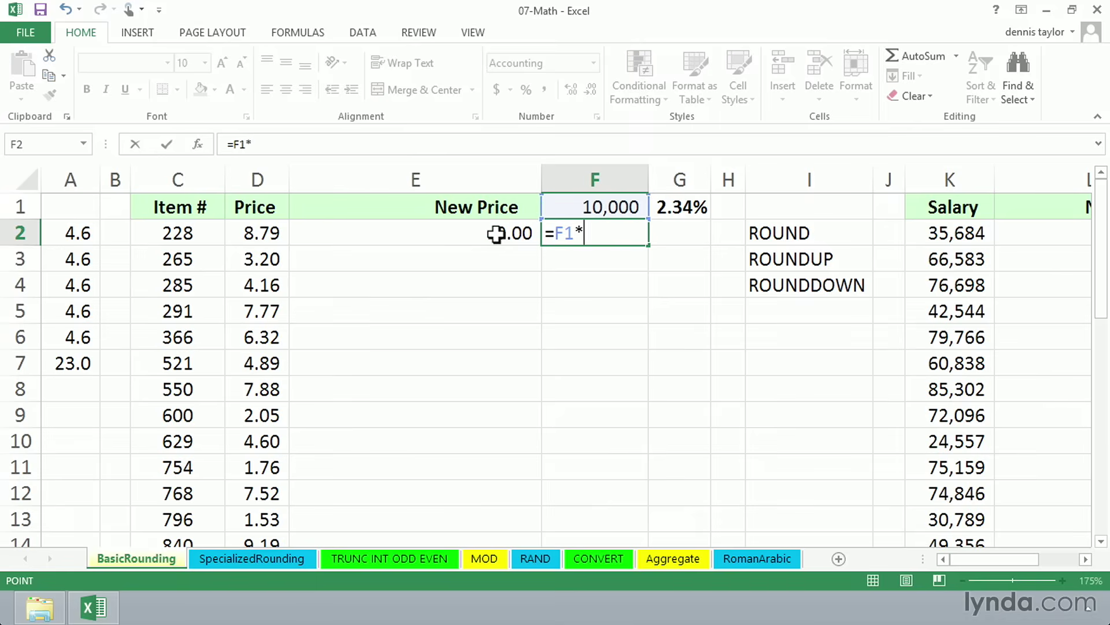
left_click(497, 233)
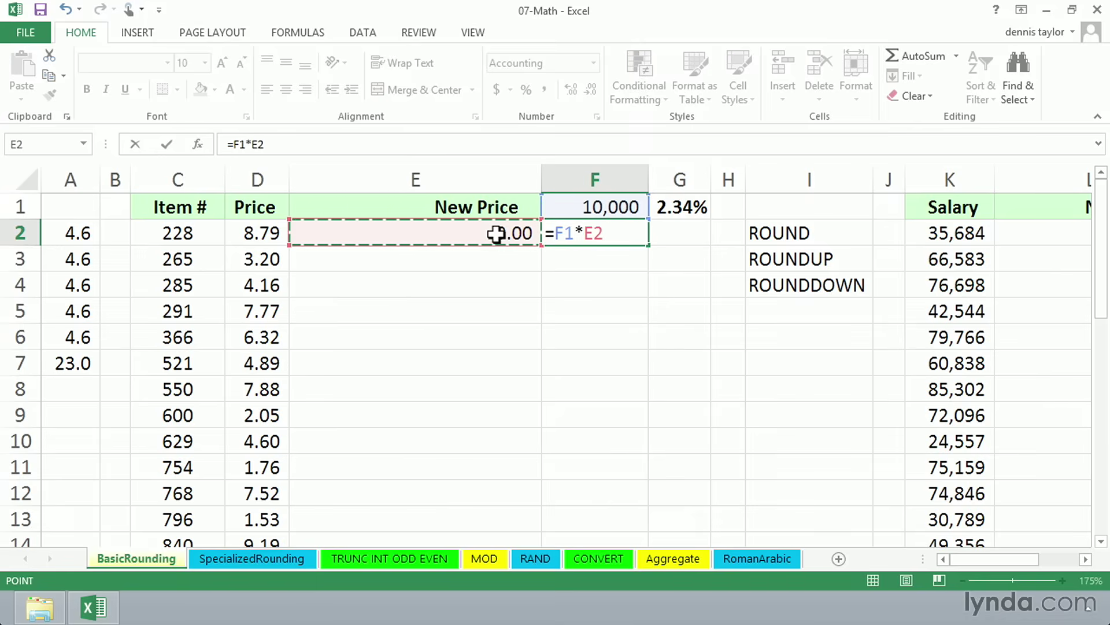
key("ctrl+Return")
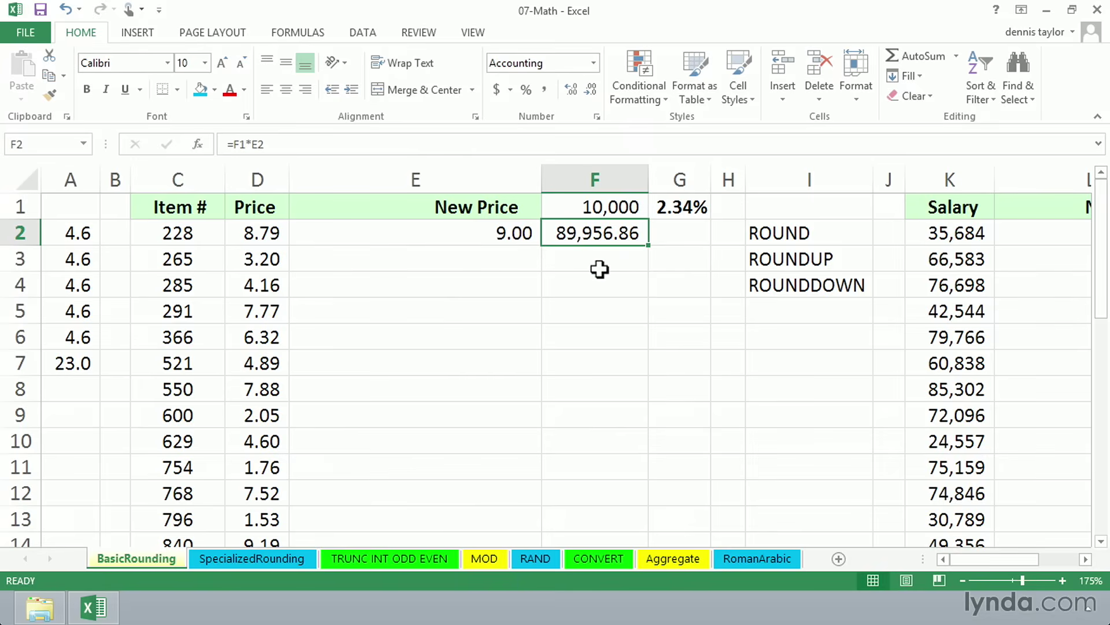
left_click(609, 207)
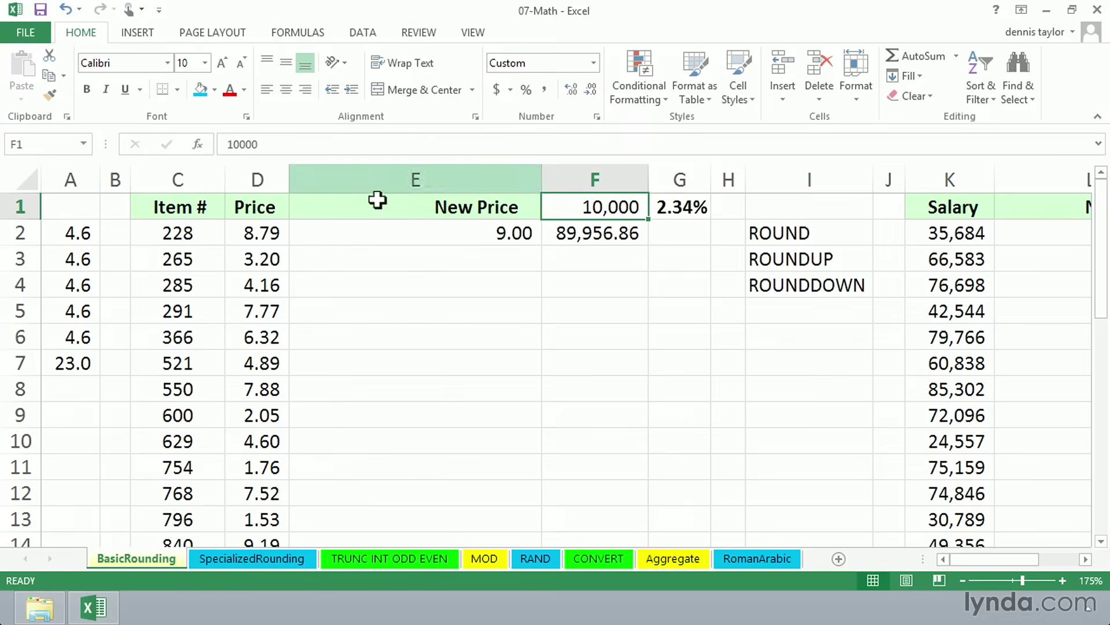
Step: Display the New Price in E2 with seven decimals, 8.9956860
left_click(459, 232)
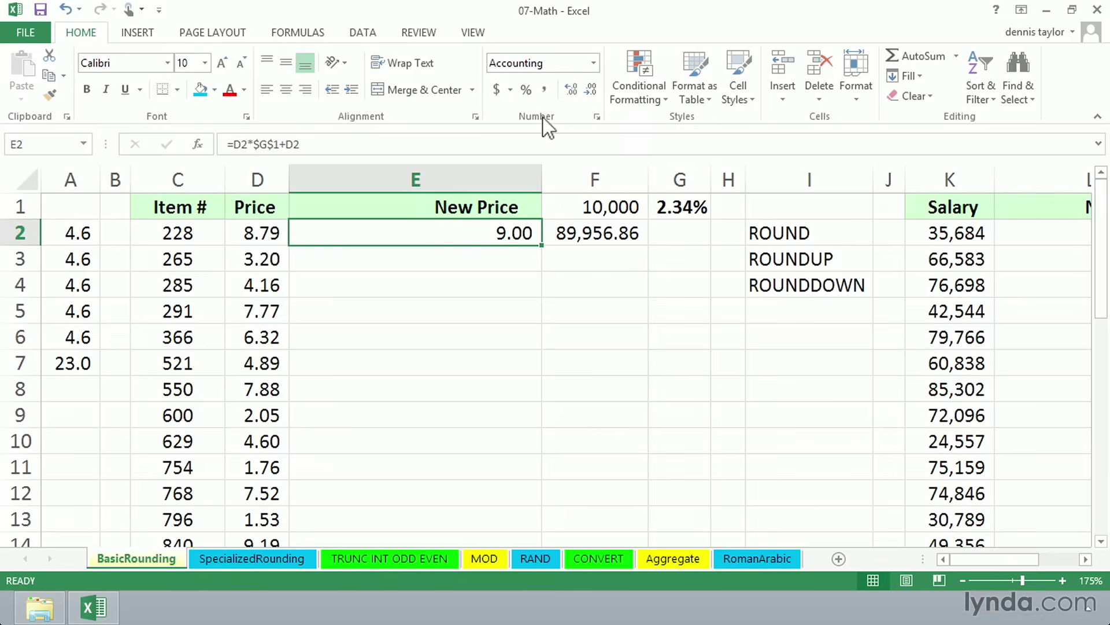
left_click(572, 94)
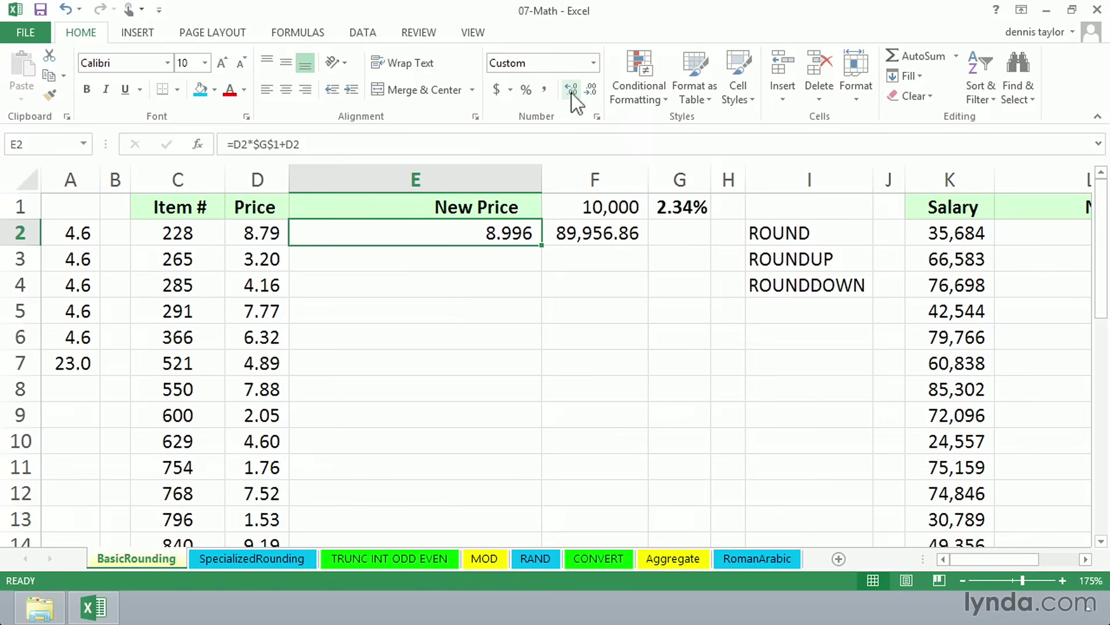
left_click(571, 92)
left_click(571, 93)
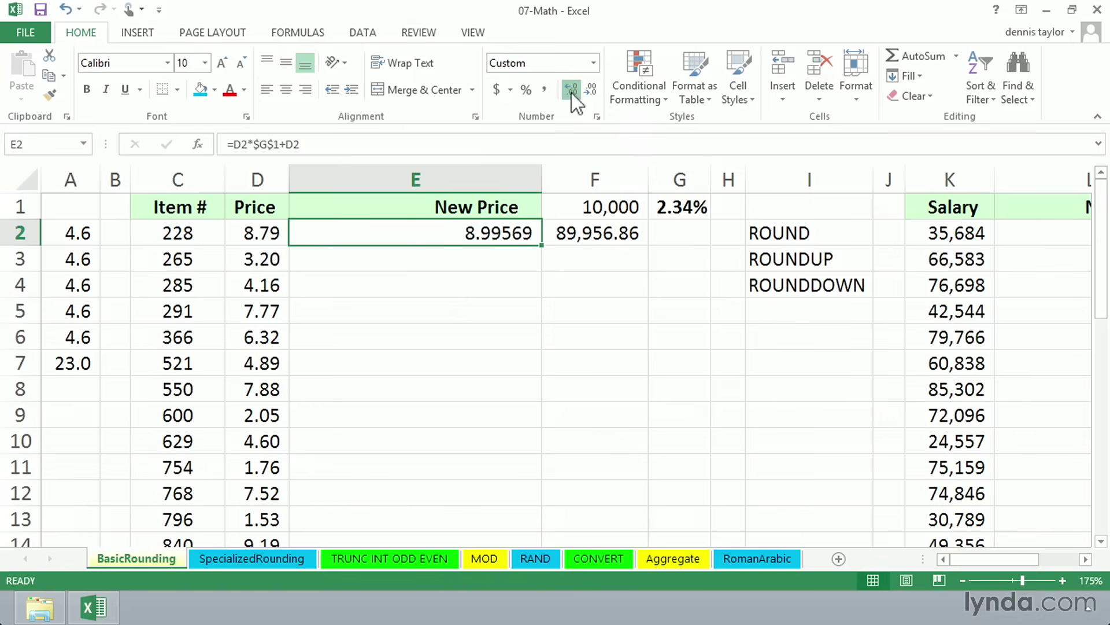
left_click(572, 92)
left_click(572, 93)
left_click(570, 92)
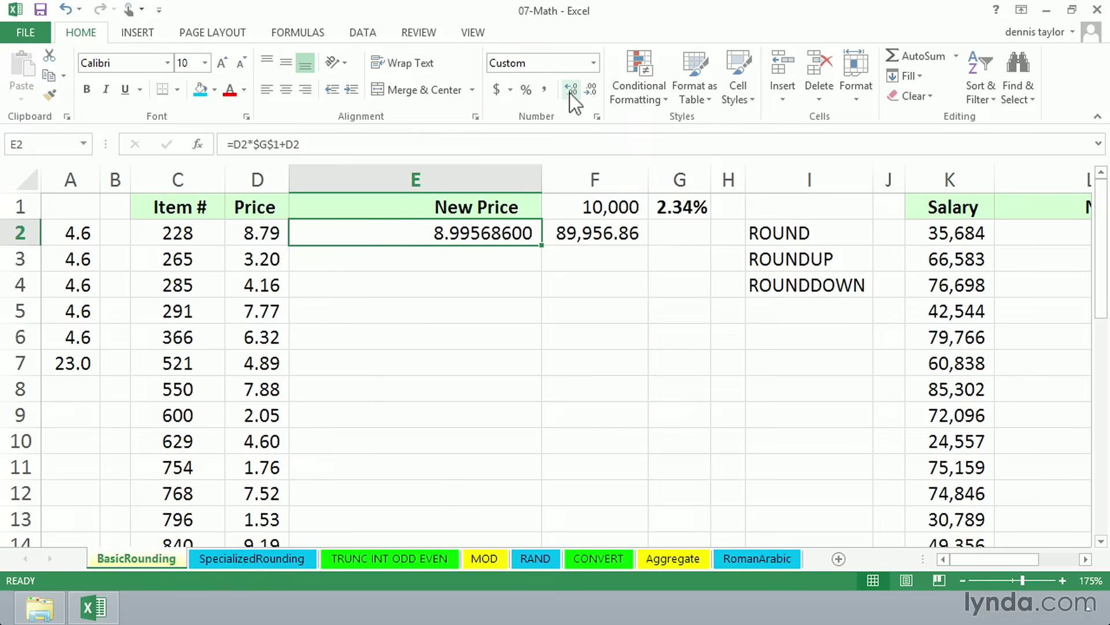
left_click(570, 92)
left_click(571, 92)
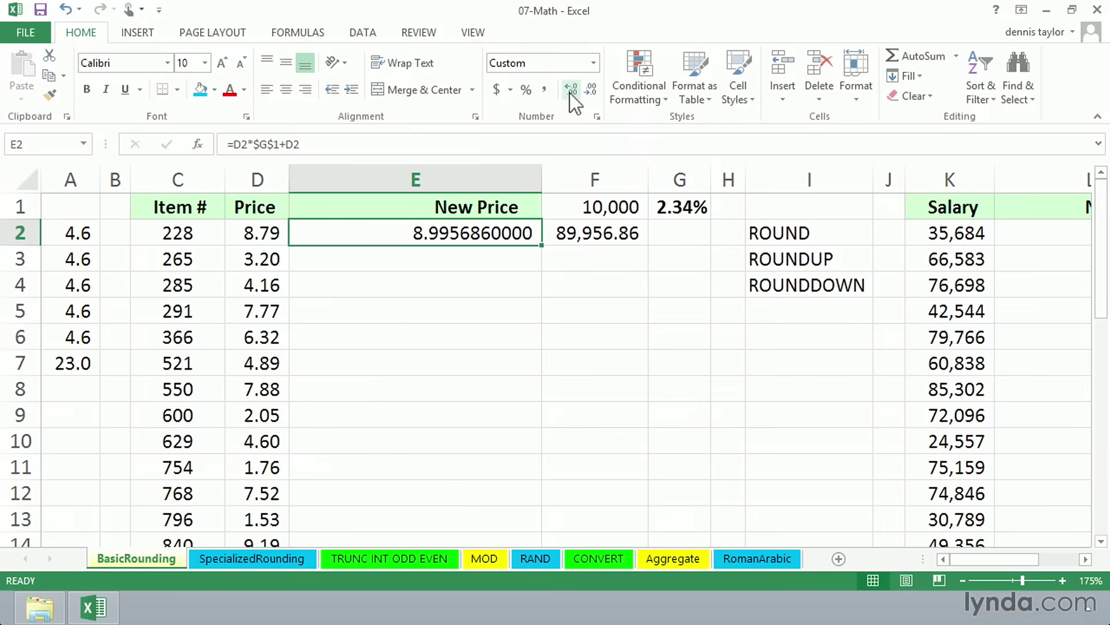
left_click(589, 91)
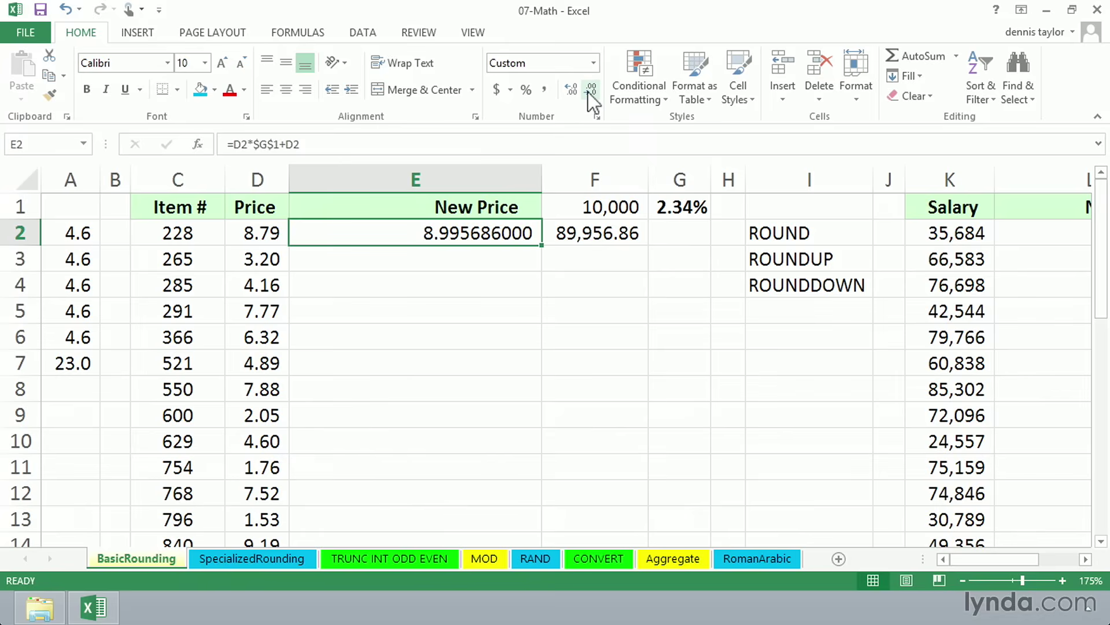
left_click(590, 91)
left_click(590, 92)
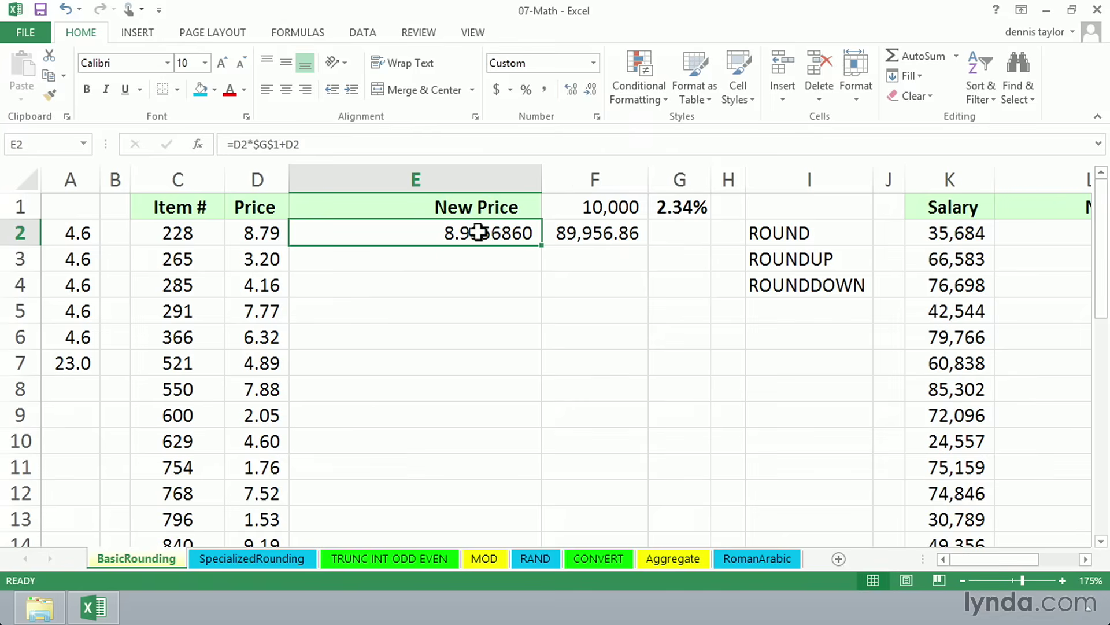
Step: Inspect the column A values and the =SUM(A2:A6) total of 23 in A7
left_click(60, 232)
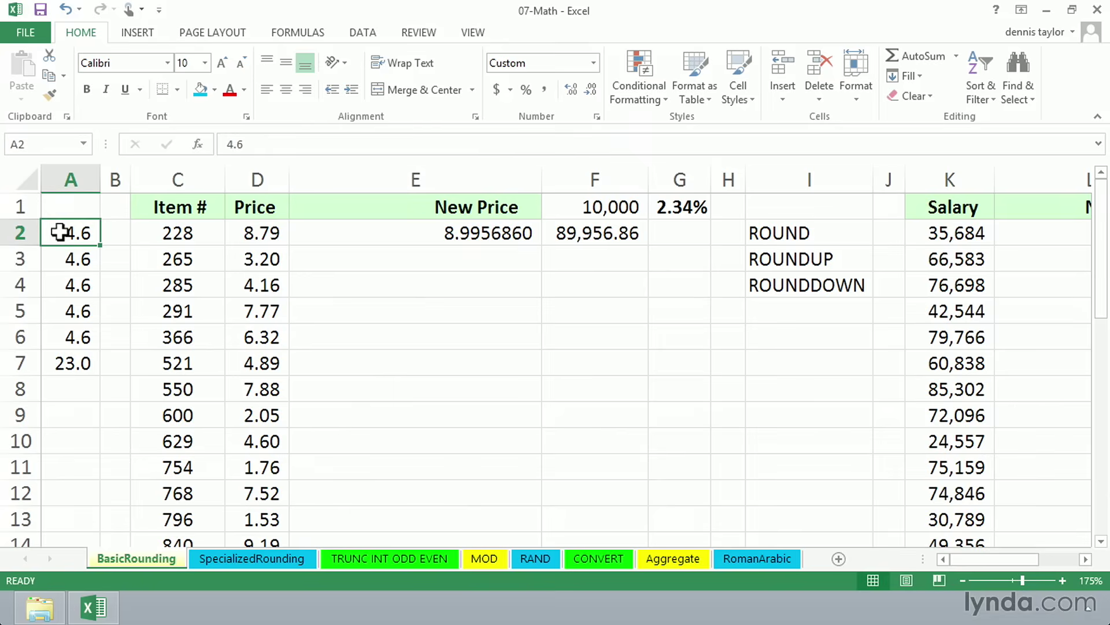
left_click_drag(60, 233, 55, 345)
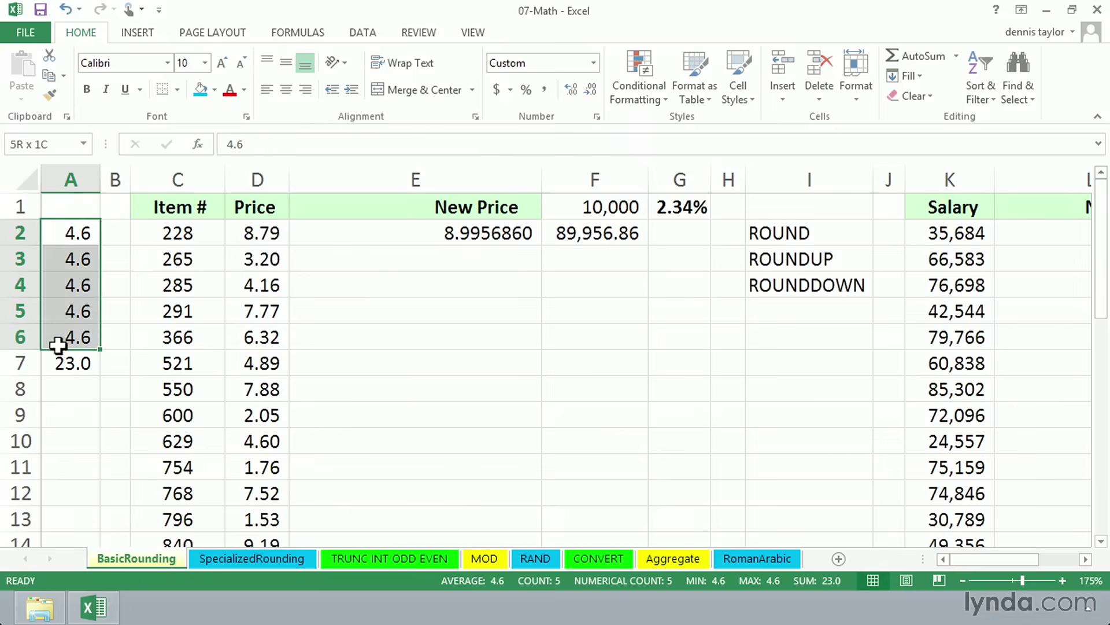
double_click(63, 362)
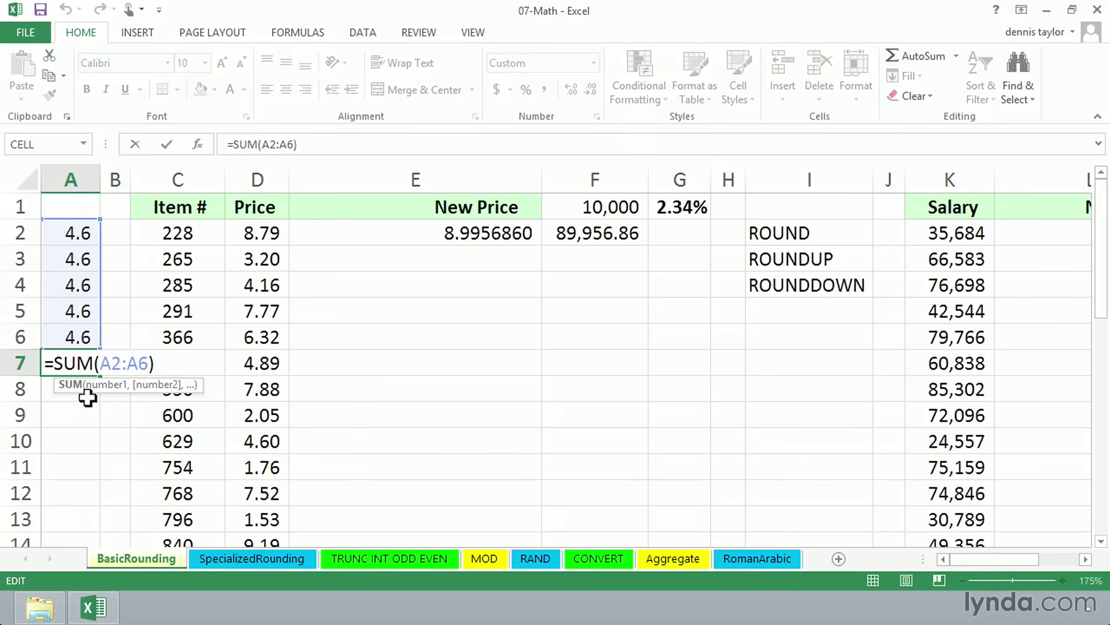
key("Return")
left_click(71, 362)
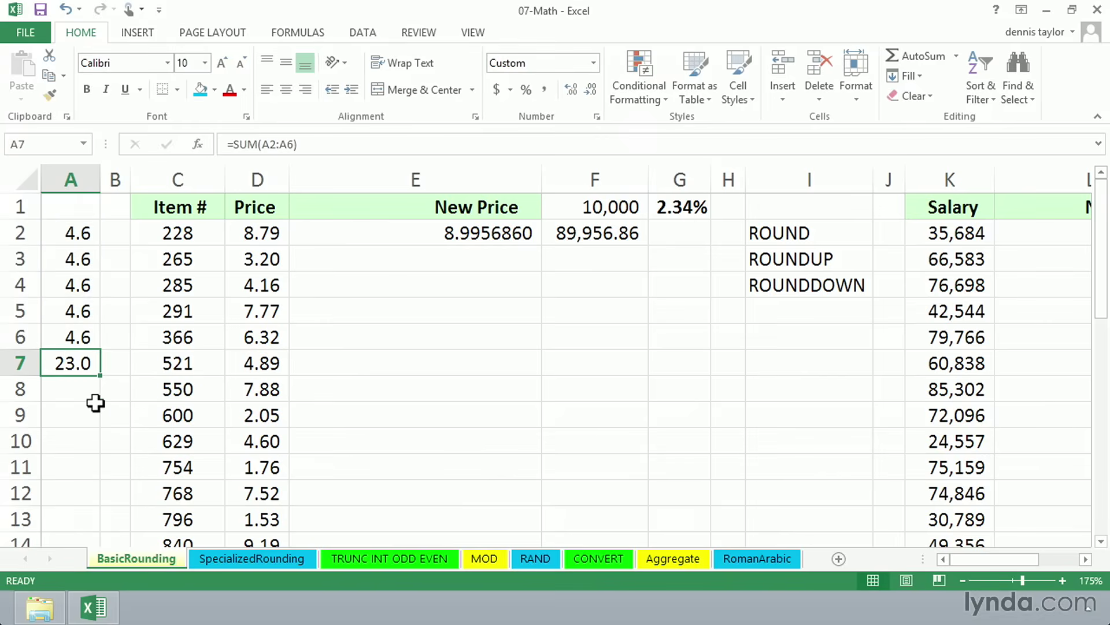
Step: Show A2:A7 with no decimals, then compare the A2:A6 sum with the A7 total
left_click(68, 235)
left_click_drag(68, 235, 72, 361)
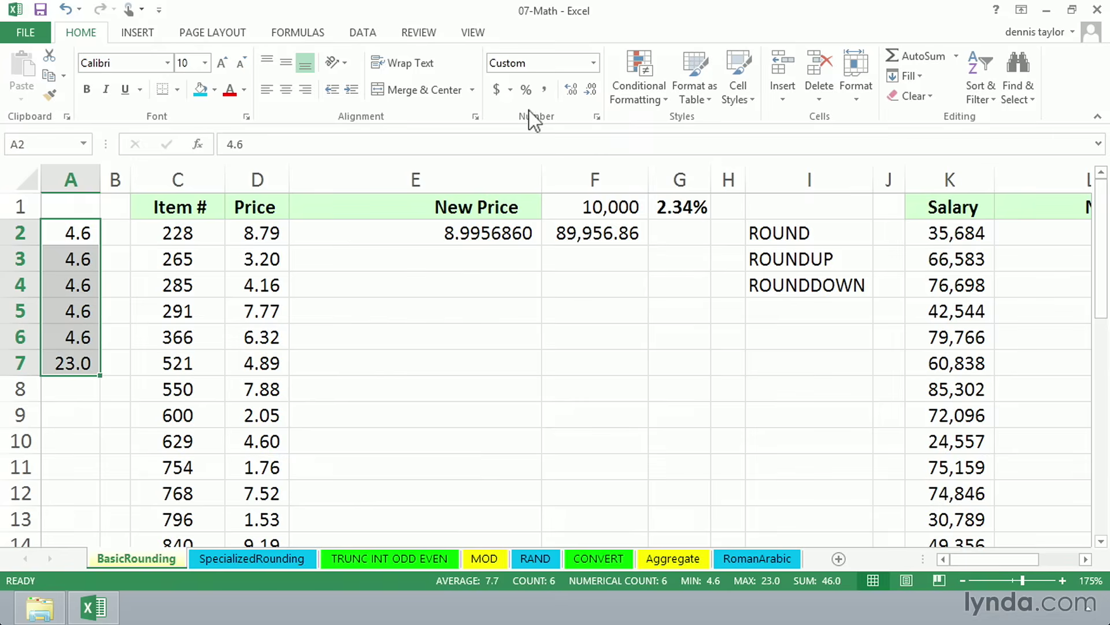
left_click(591, 91)
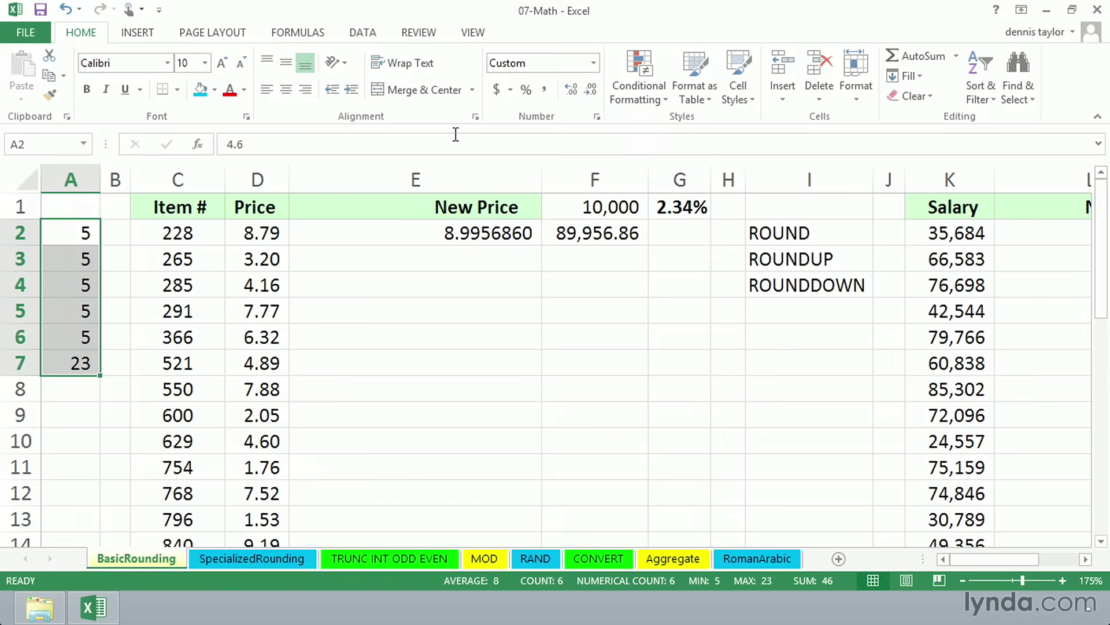
left_click(68, 230)
left_click_drag(68, 231, 68, 335)
left_click(68, 361)
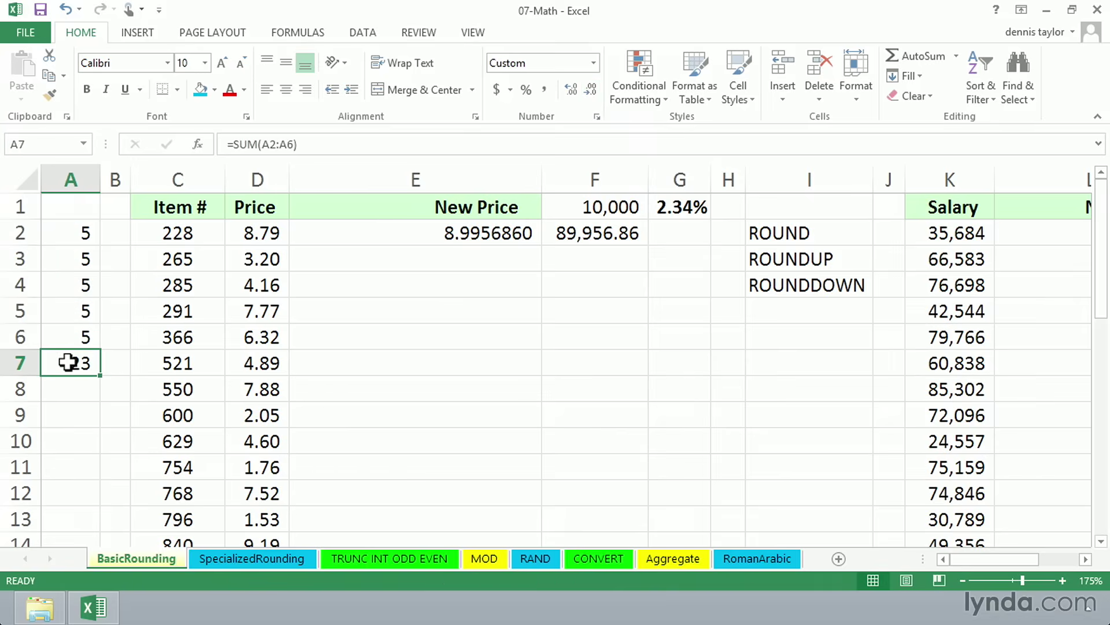
Step: Give the five values A2:A6 one decimal place so they read 4.6
left_click(63, 232)
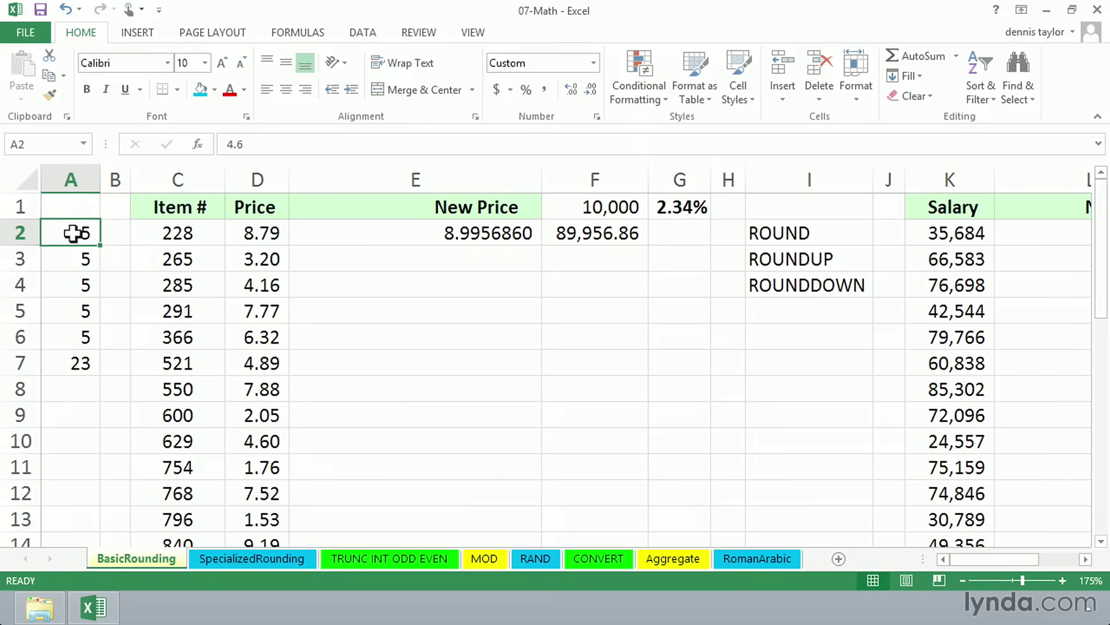
left_click_drag(73, 233, 75, 335)
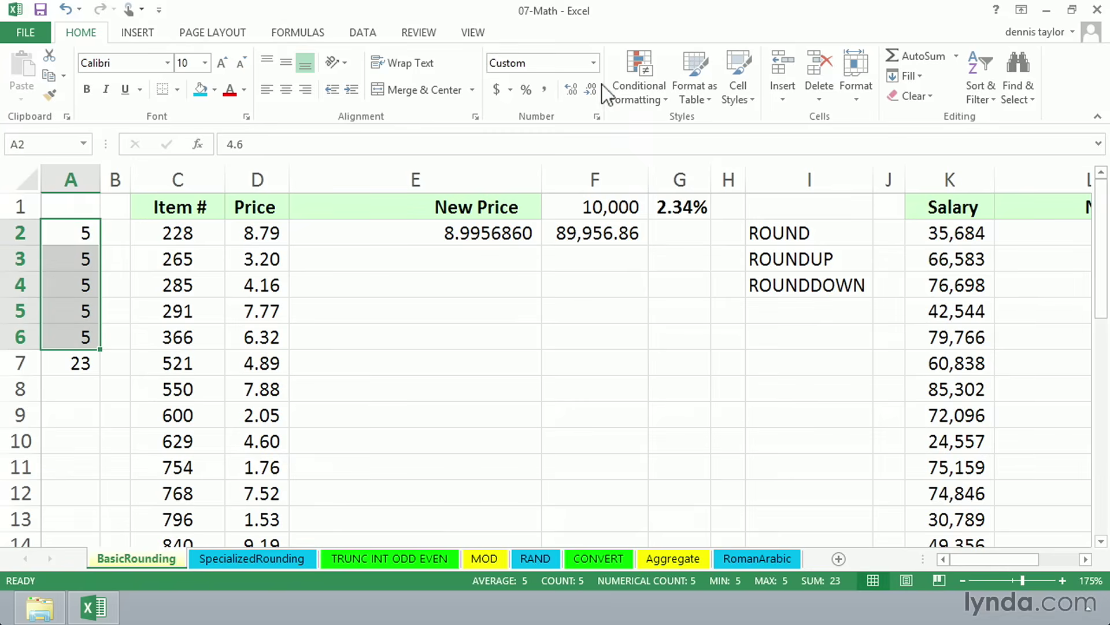
left_click(569, 87)
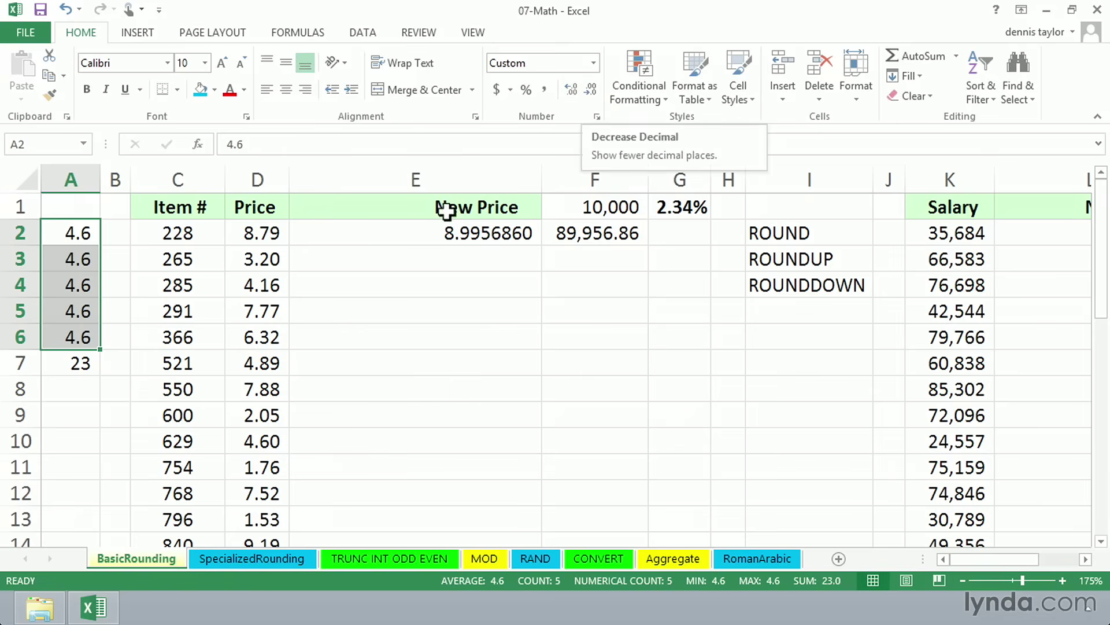
left_click(435, 231)
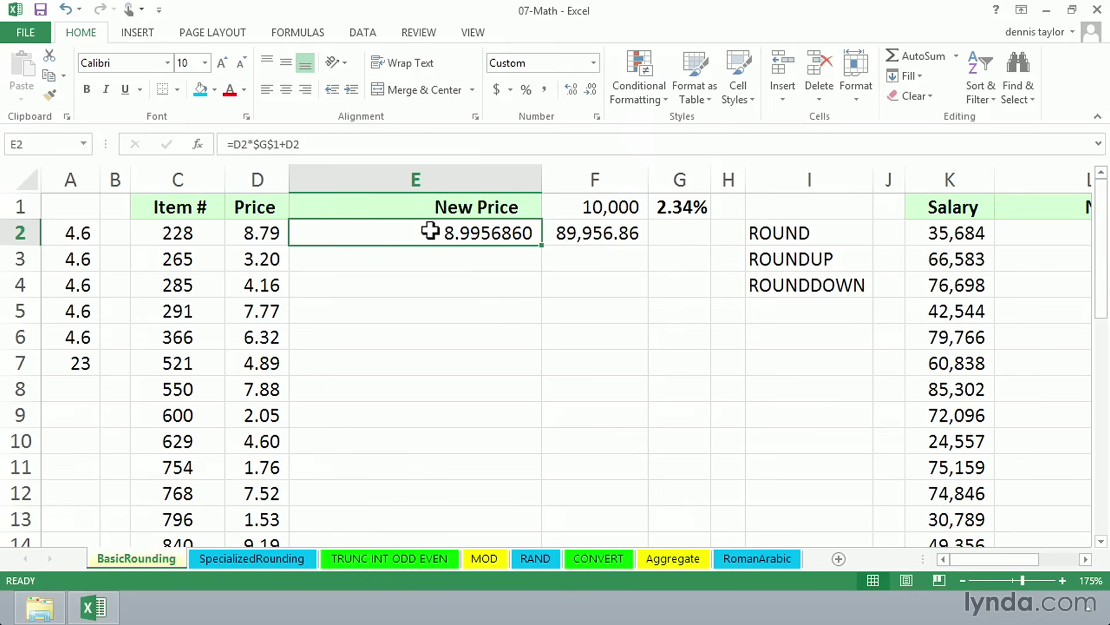
Step: Wrap E2's price formula as =ROUND(D2*$G$1+D2,2)
double_click(380, 235)
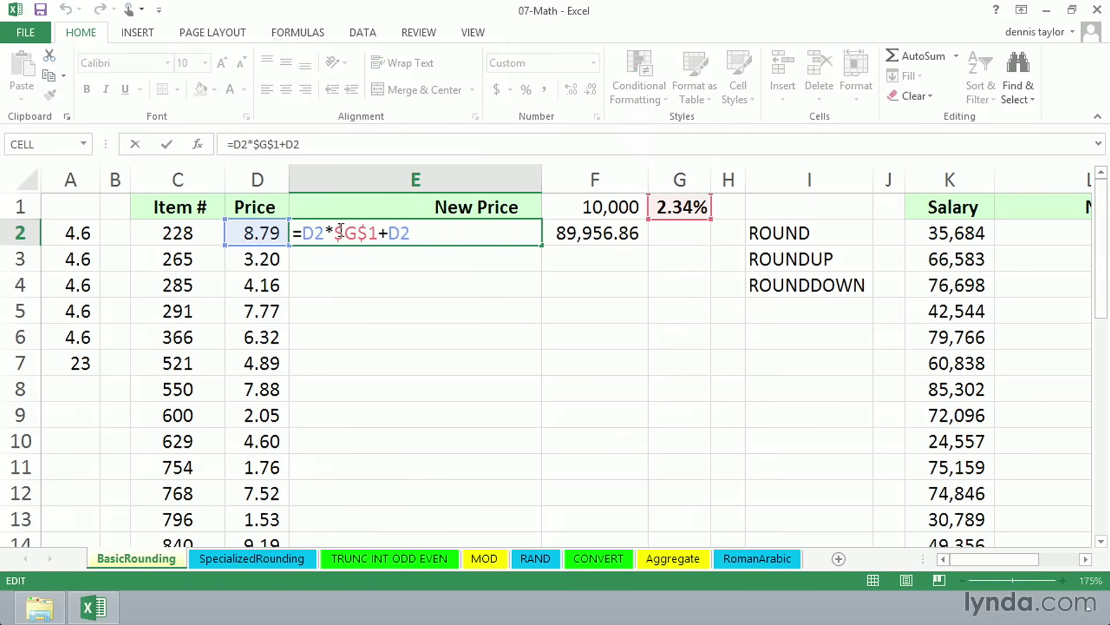
left_click(302, 232)
type("round(")
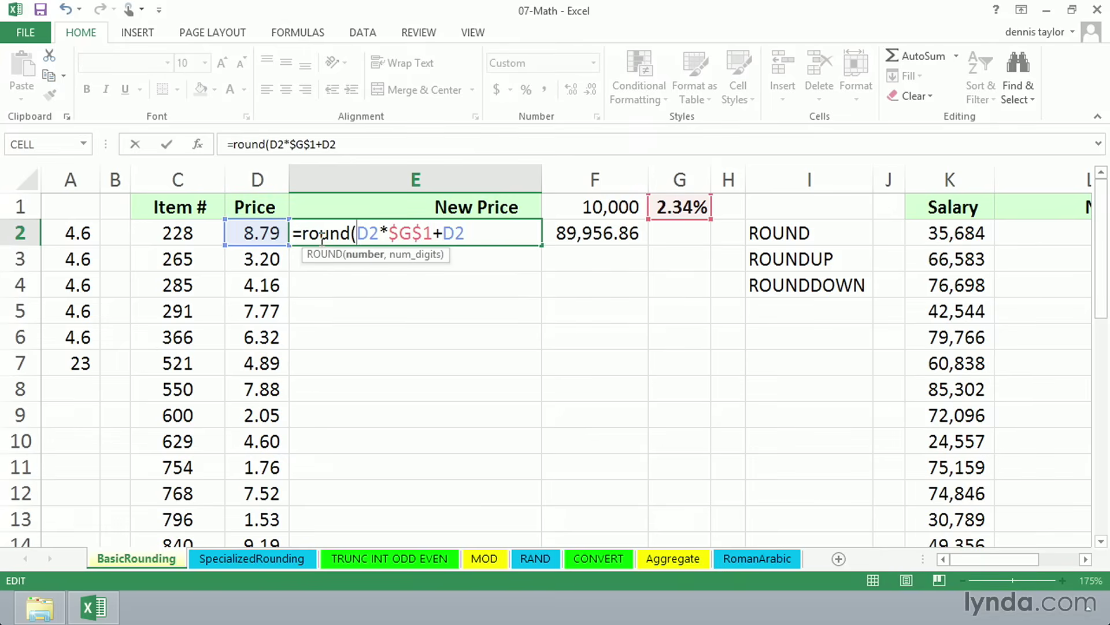
left_click(470, 231)
type(",2")
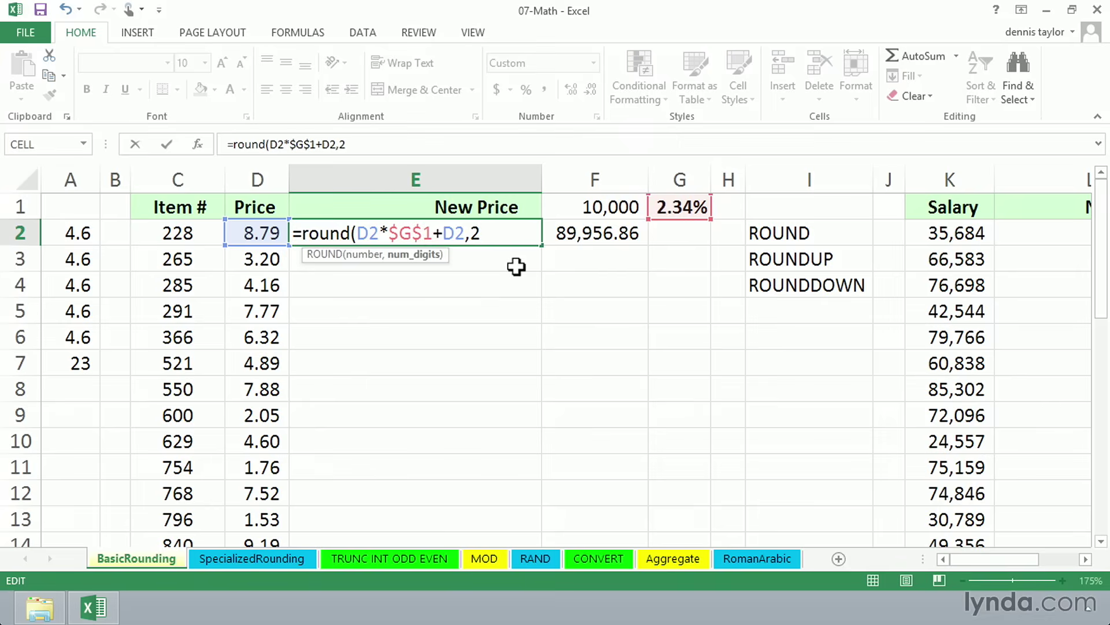
key("ctrl+Return")
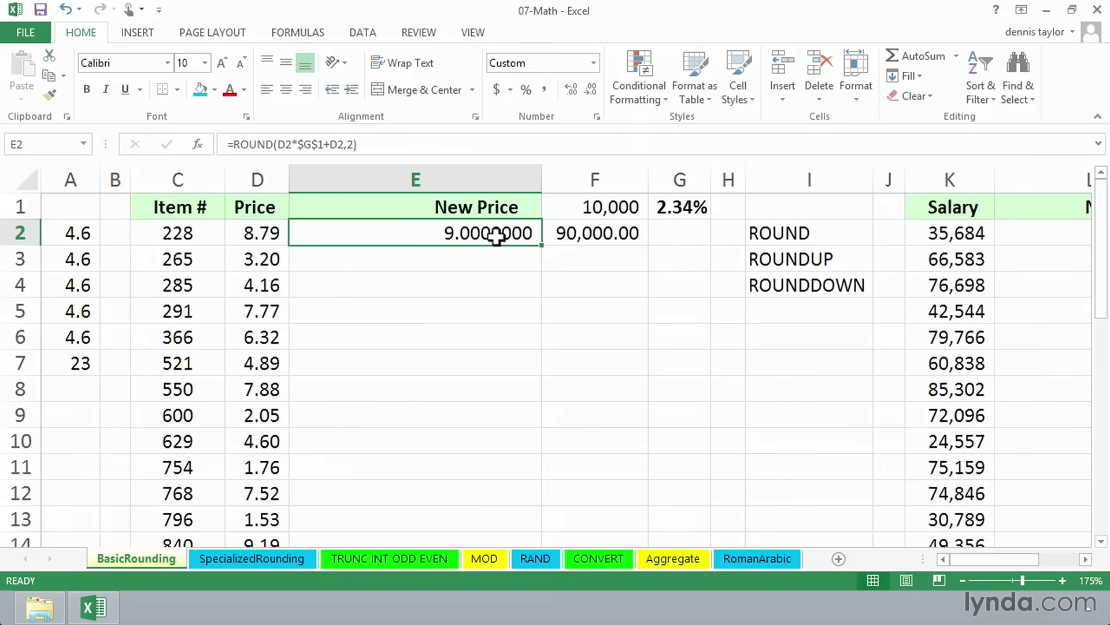
Step: Trim E2 to two decimals so it shows 9.00 and F2 reads 90,000.00
left_click(591, 90)
left_click(591, 90)
left_click(590, 90)
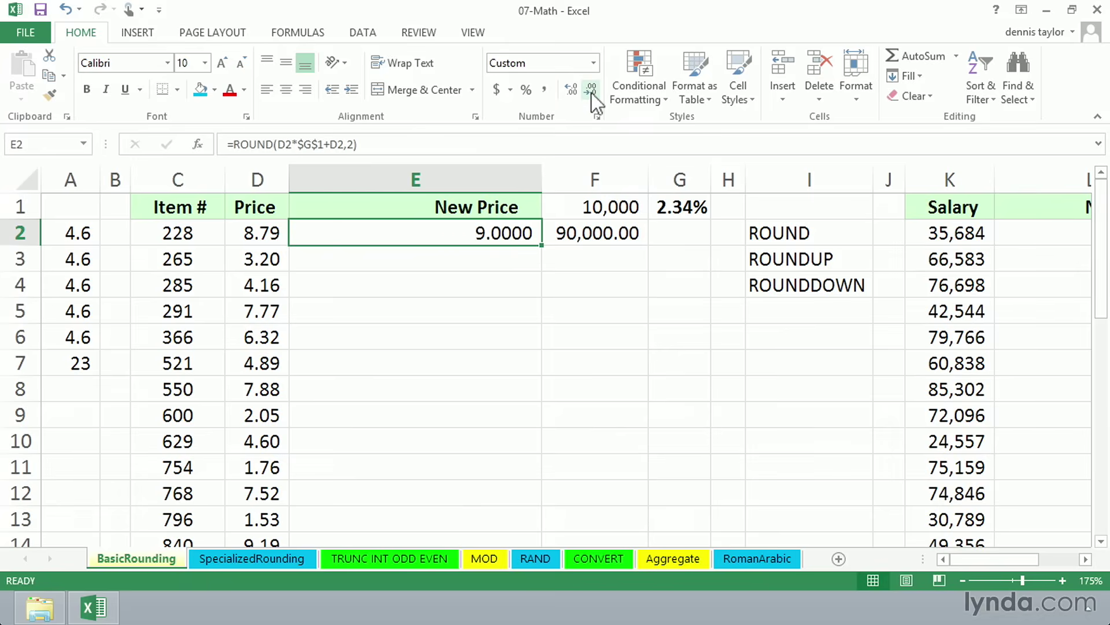
left_click(590, 90)
left_click(591, 90)
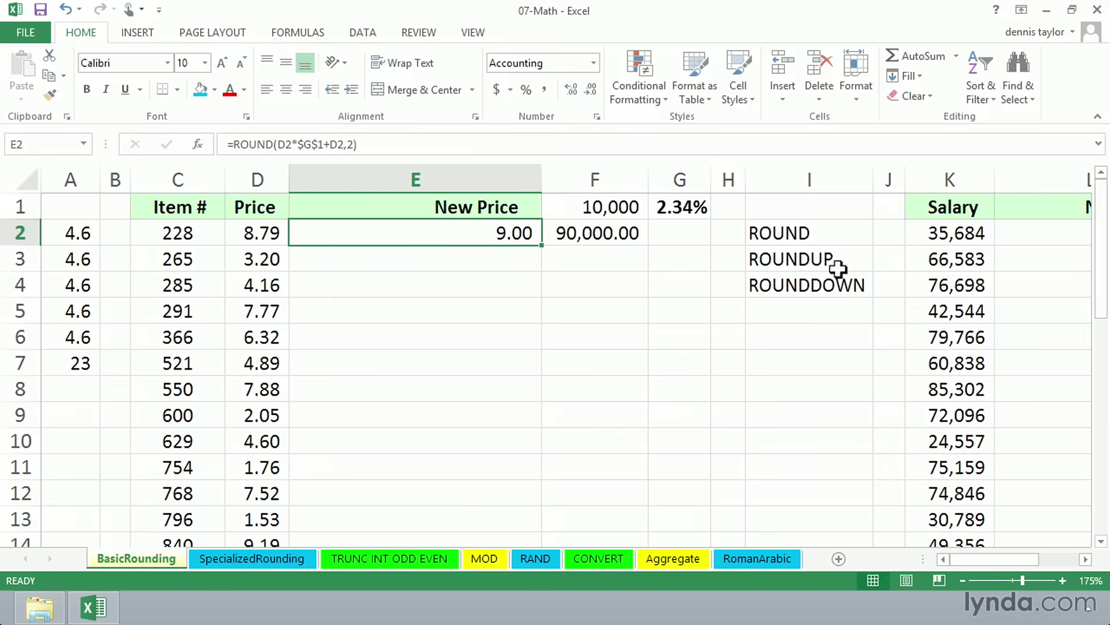
Step: Scroll right to the Salary columns and select cell L2
left_click(1082, 560)
left_click(1083, 559)
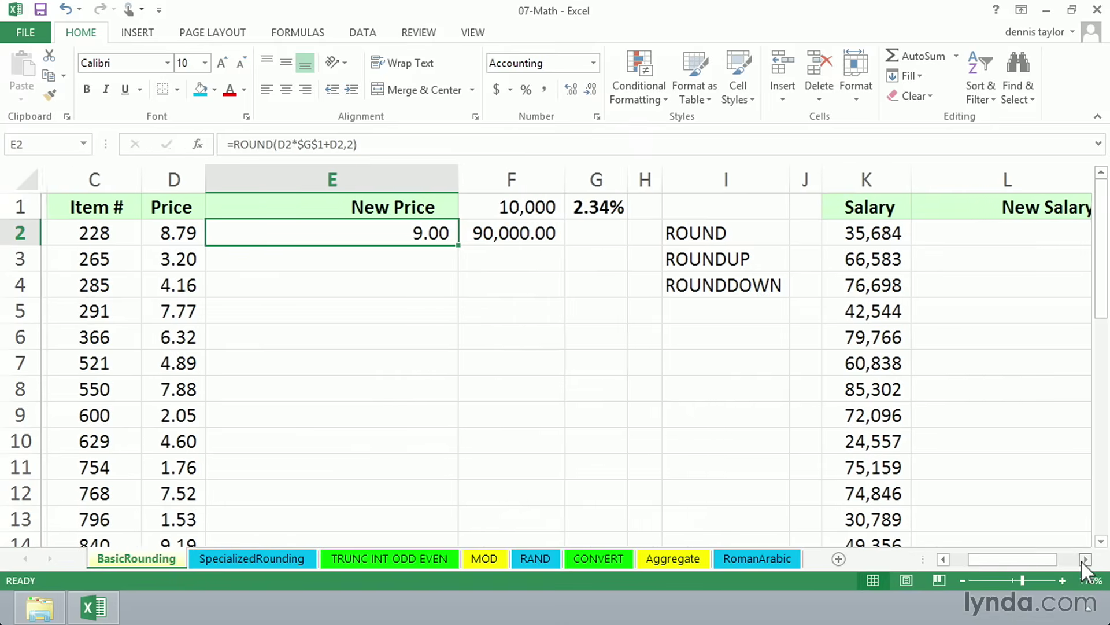
left_click(1082, 559)
left_click(1083, 560)
left_click(1083, 559)
left_click(1083, 560)
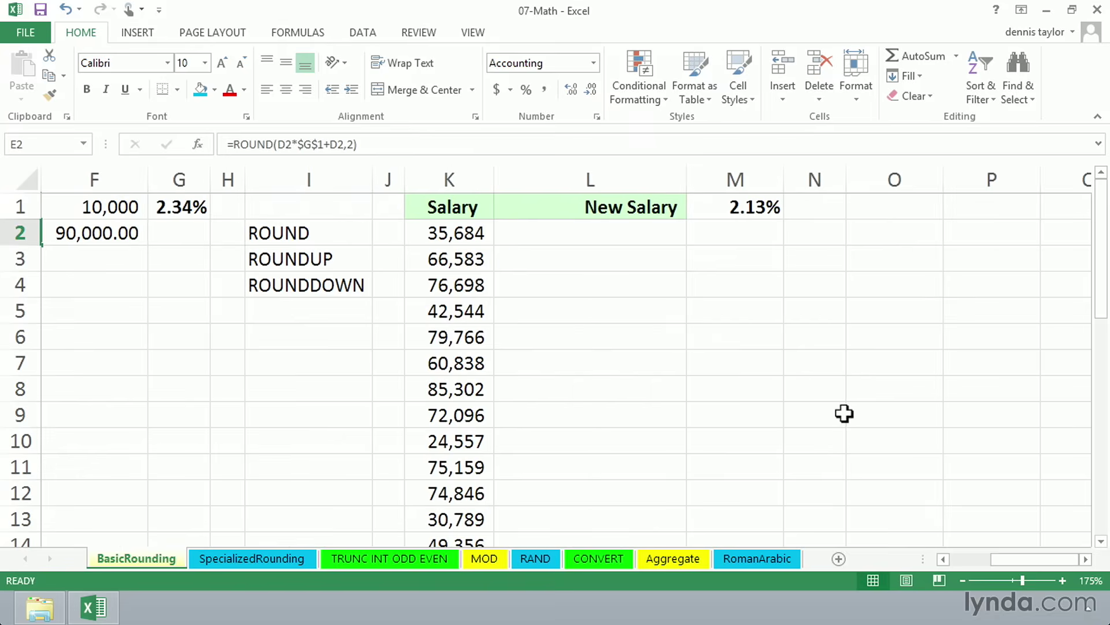
left_click(596, 232)
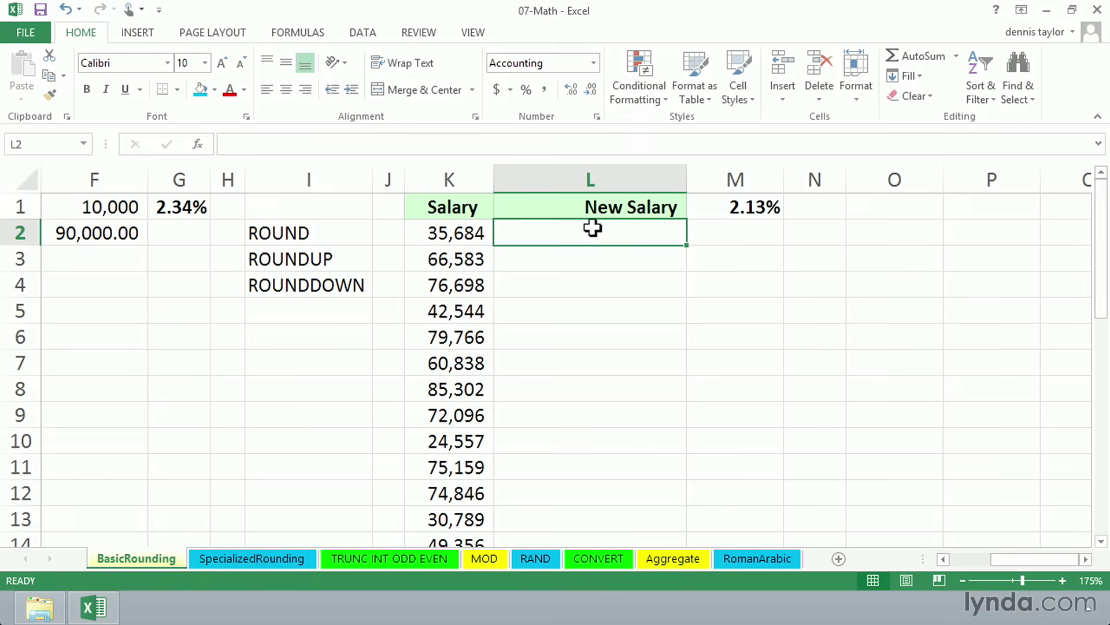
Step: Enter =K2*$M$1+K2 in L2, raising the salary by 2.13% to 36,444.07
type("=")
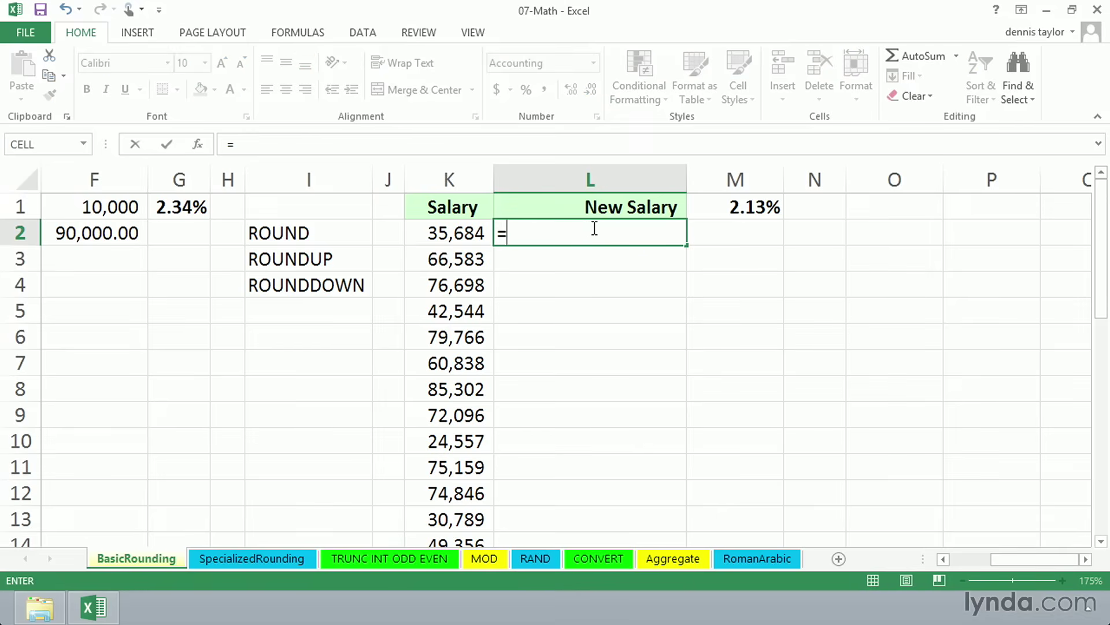
left_click(456, 234)
type("*")
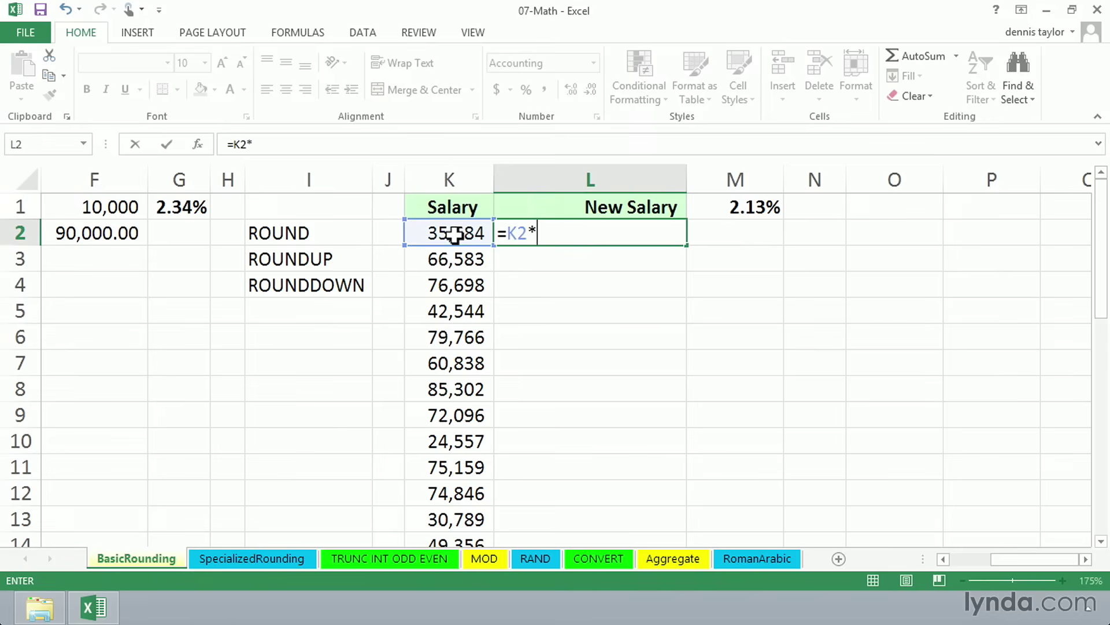
left_click(727, 205)
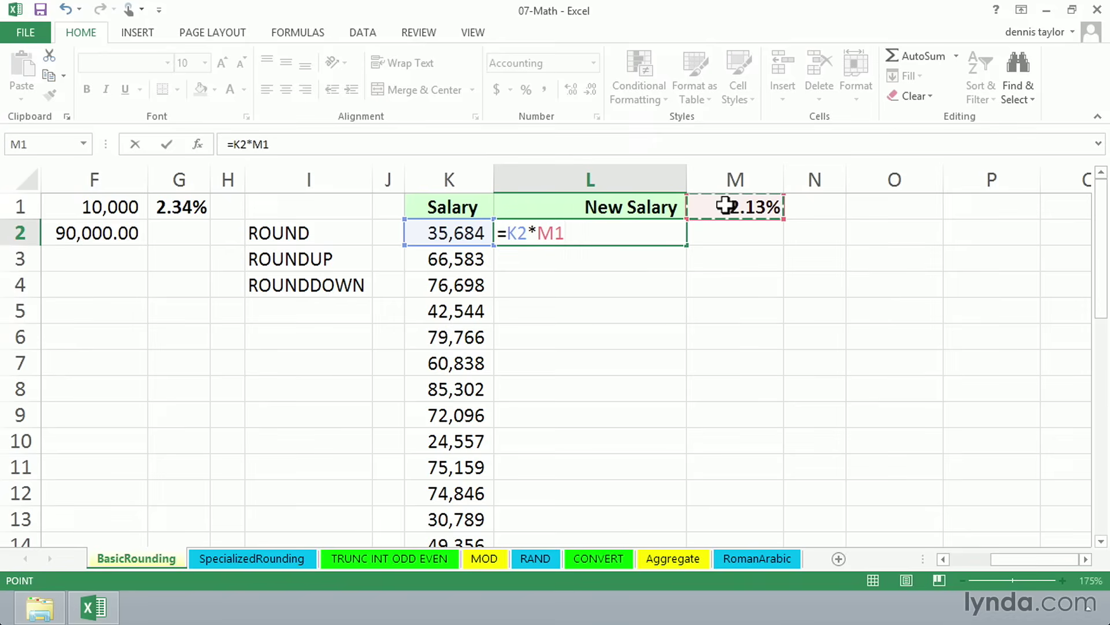
key("F4")
type("+")
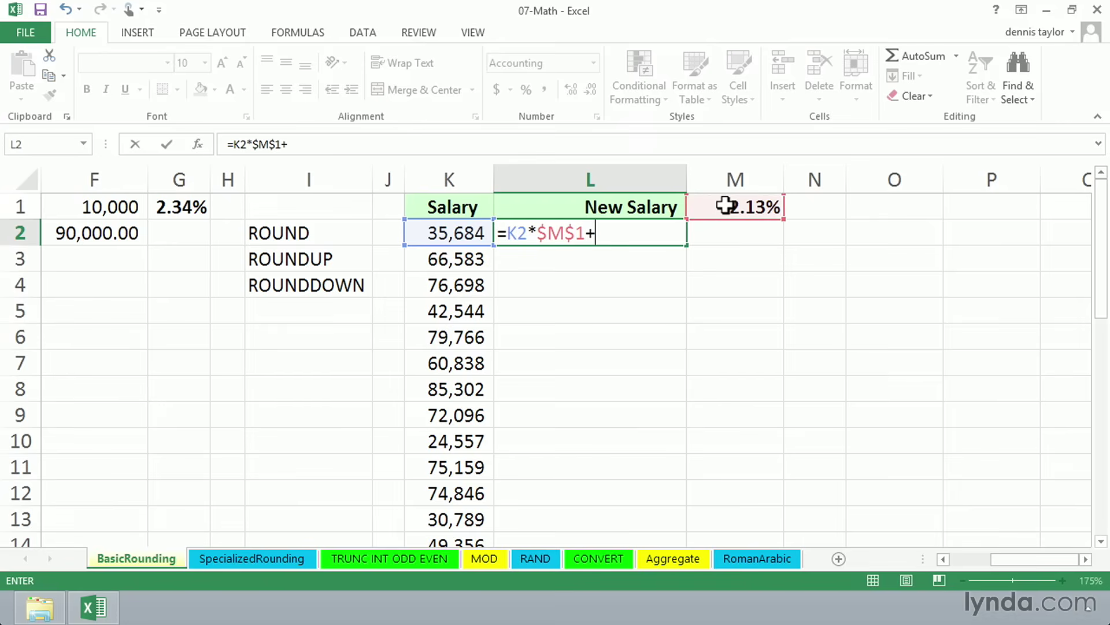
left_click(454, 233)
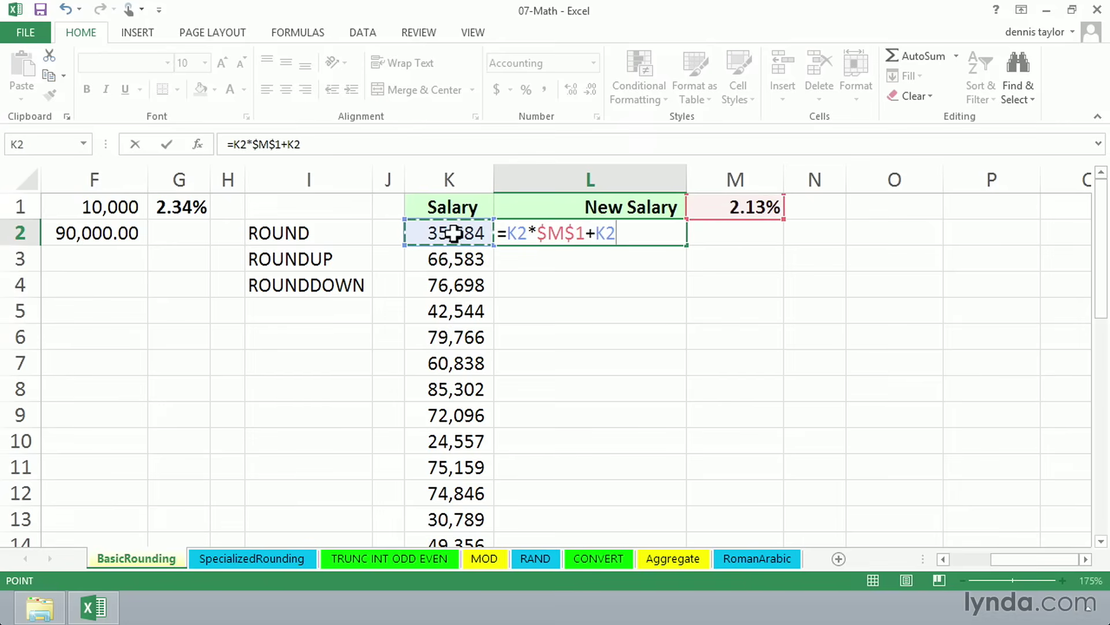
key("ctrl+Return")
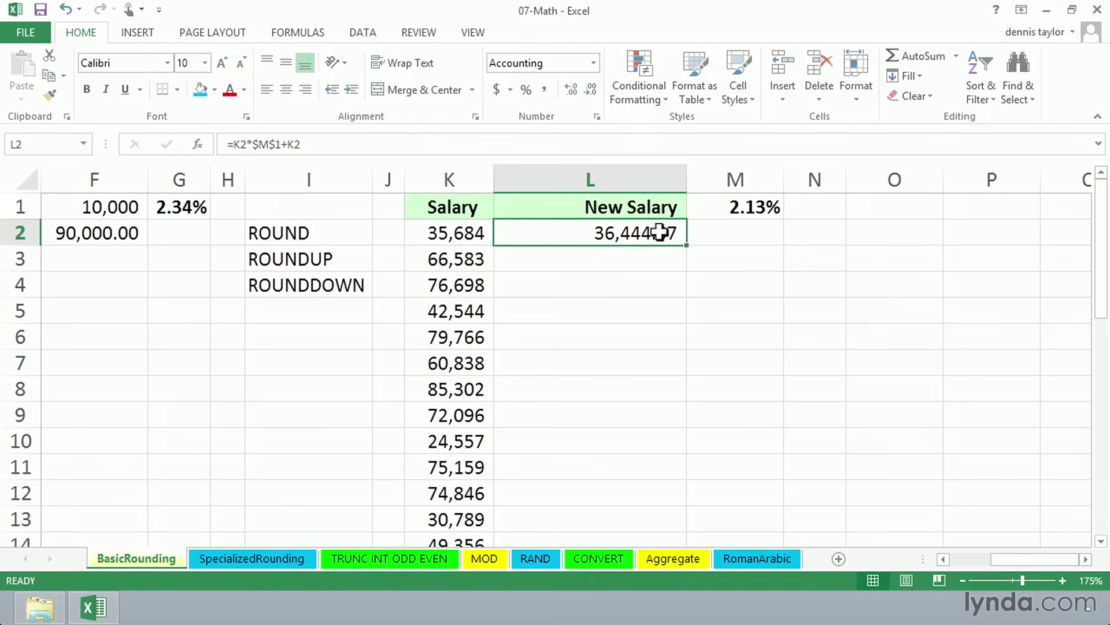
Step: Add decimals to L2 until it shows the unrounded 36,444.069200
left_click(570, 89)
left_click(571, 89)
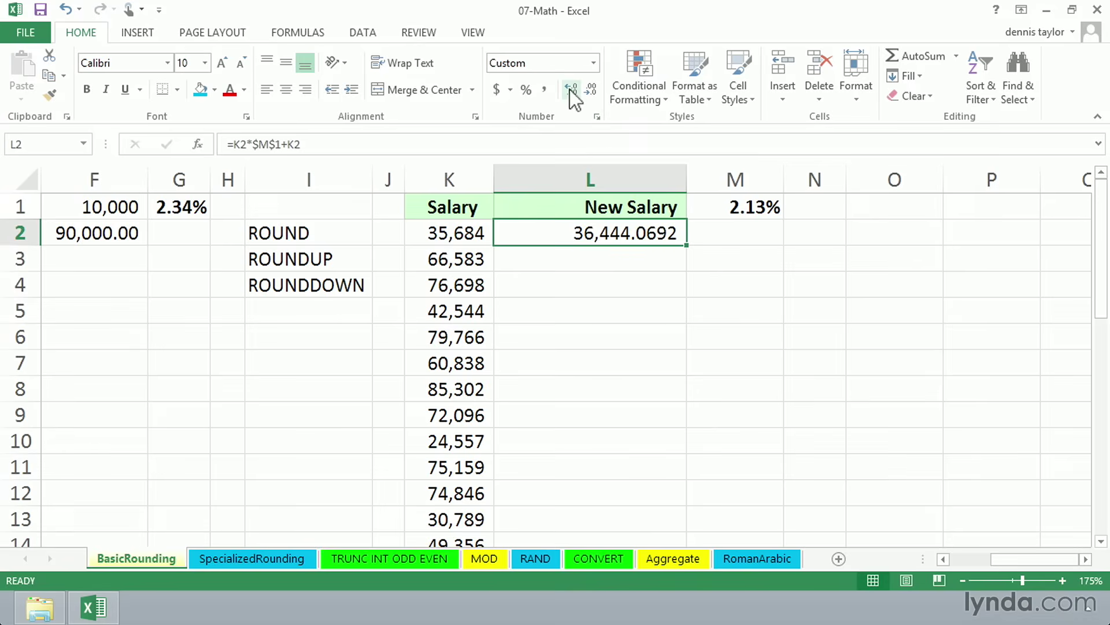
left_click(571, 90)
left_click(571, 89)
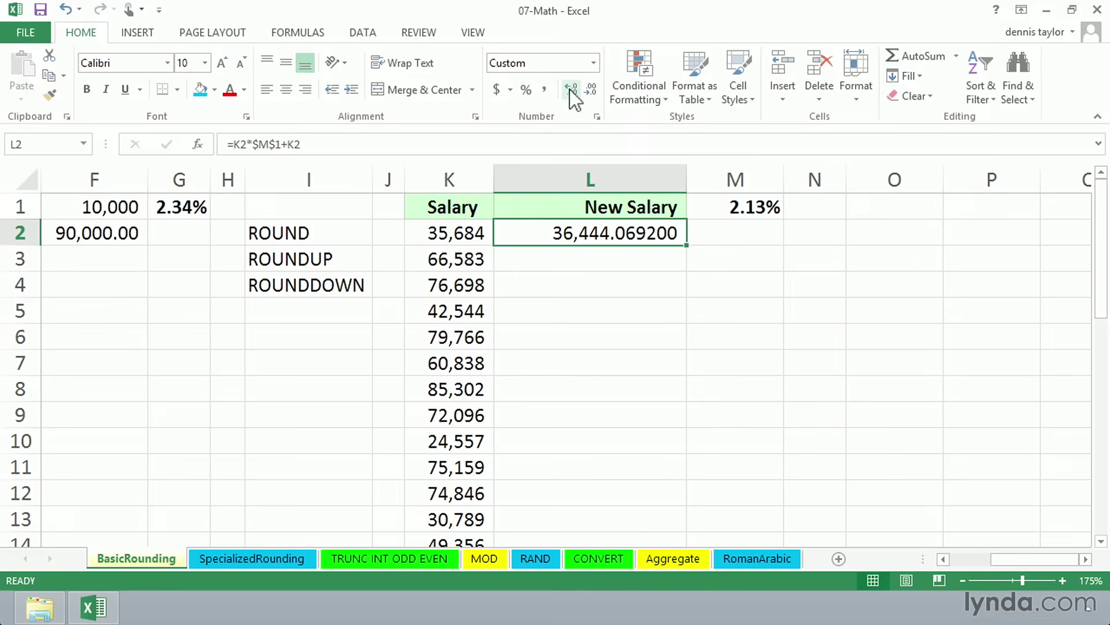
Step: Wrap L2's formula in ROUND(...,0) and fill it down to L8, giving 36,444 to 87,119
double_click(550, 232)
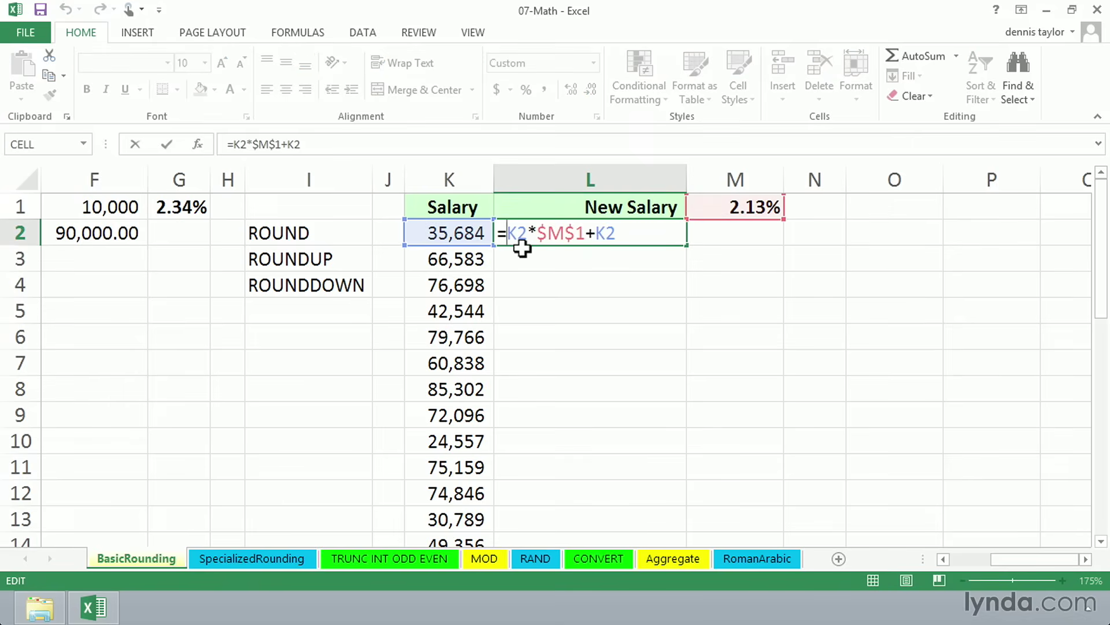
type("round(")
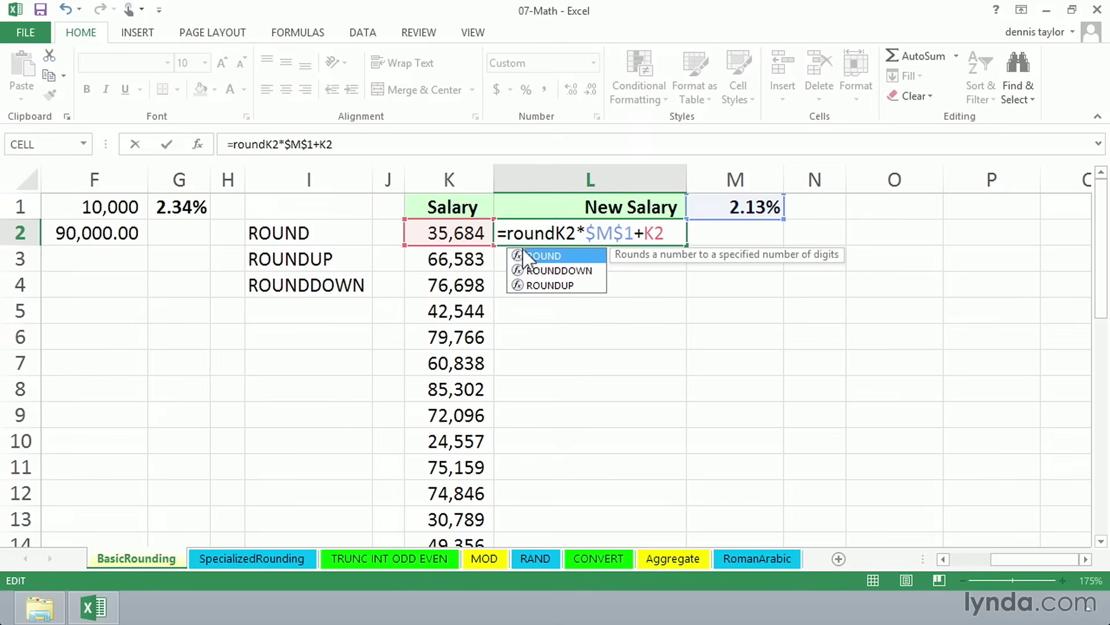
left_click(674, 233)
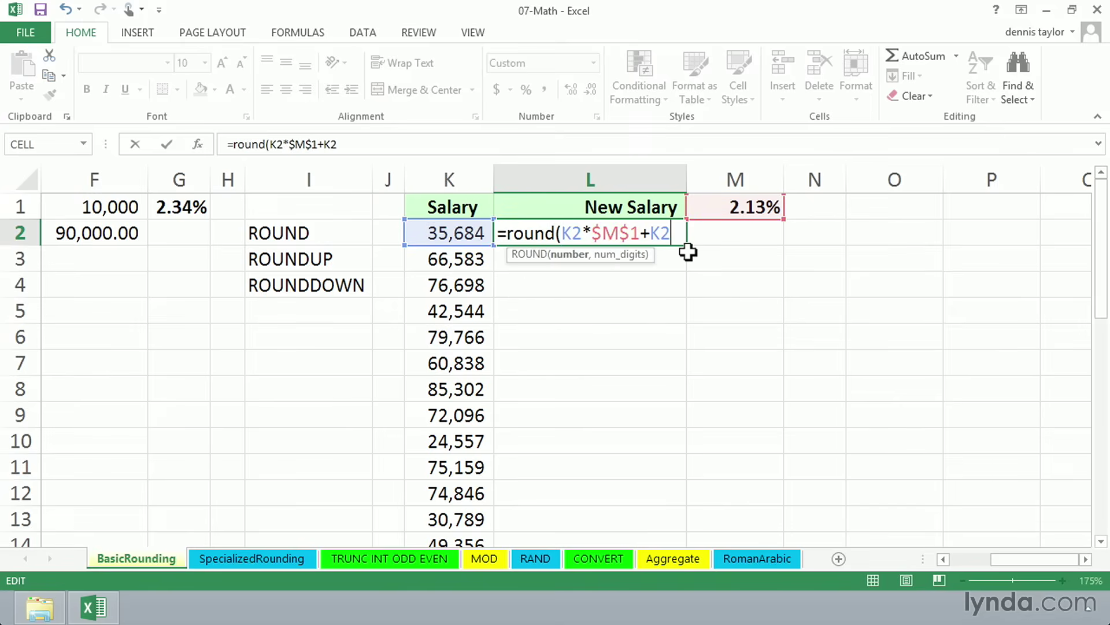
type(",0")
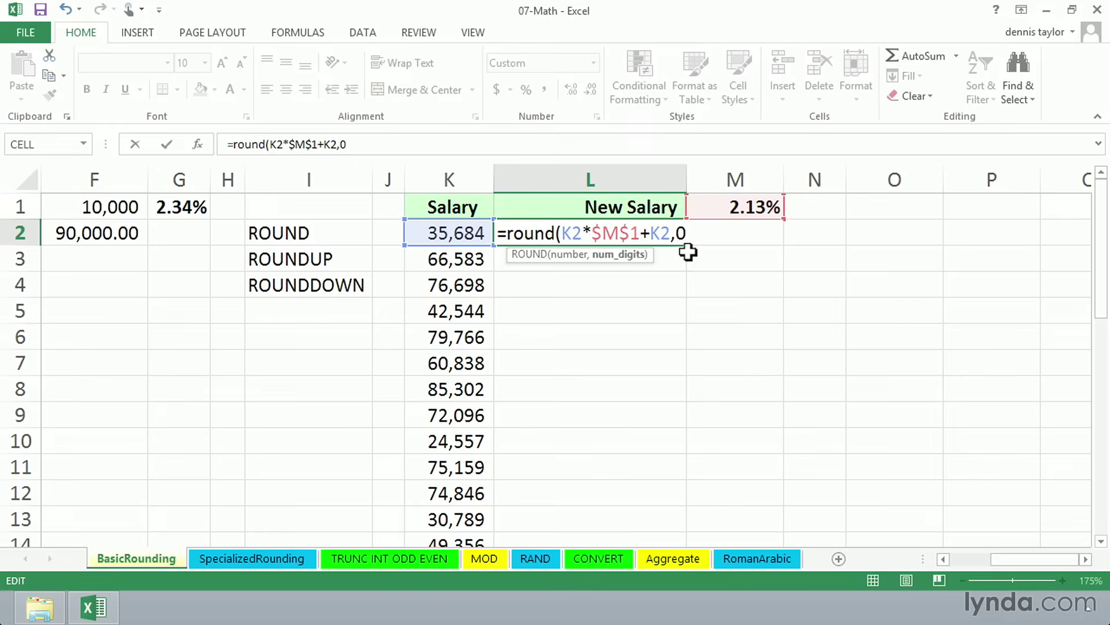
key("ctrl+Return")
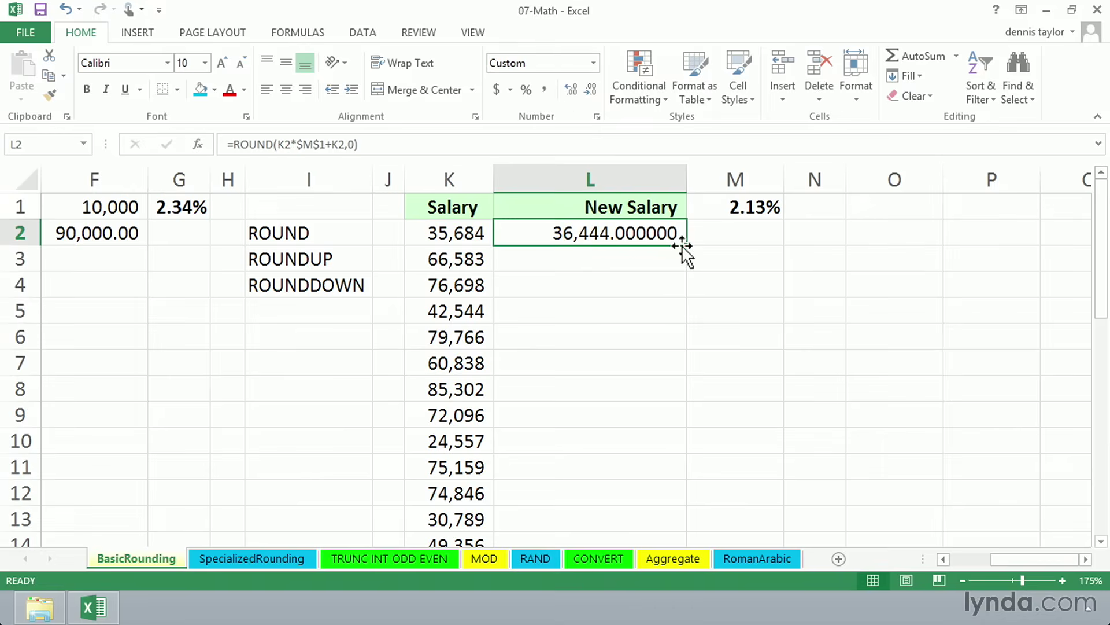
left_click_drag(689, 245, 678, 398)
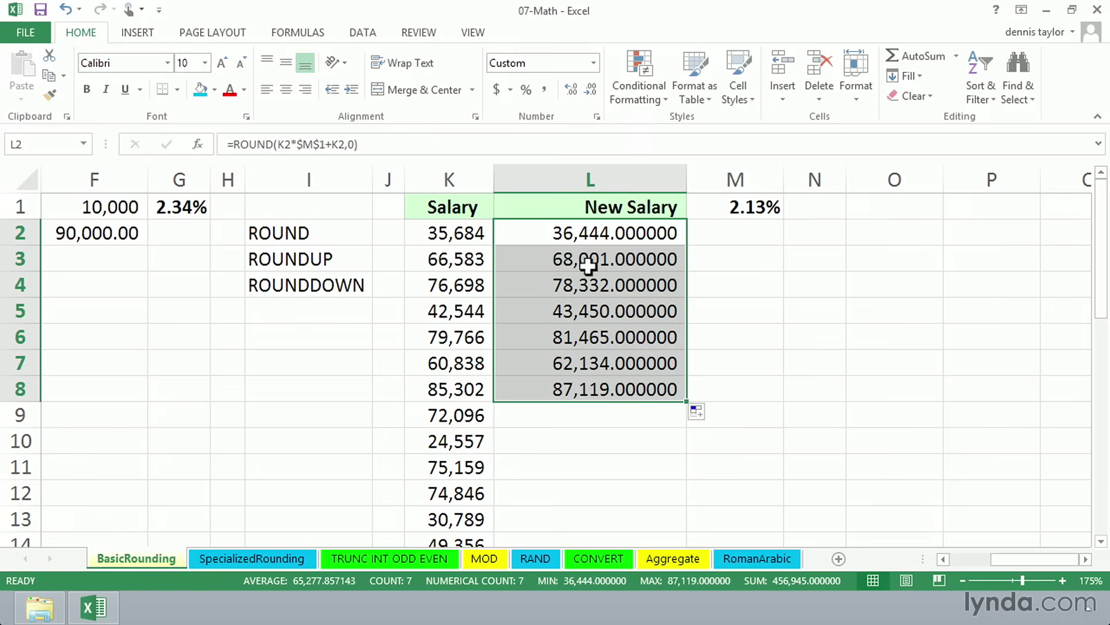
left_click(555, 232)
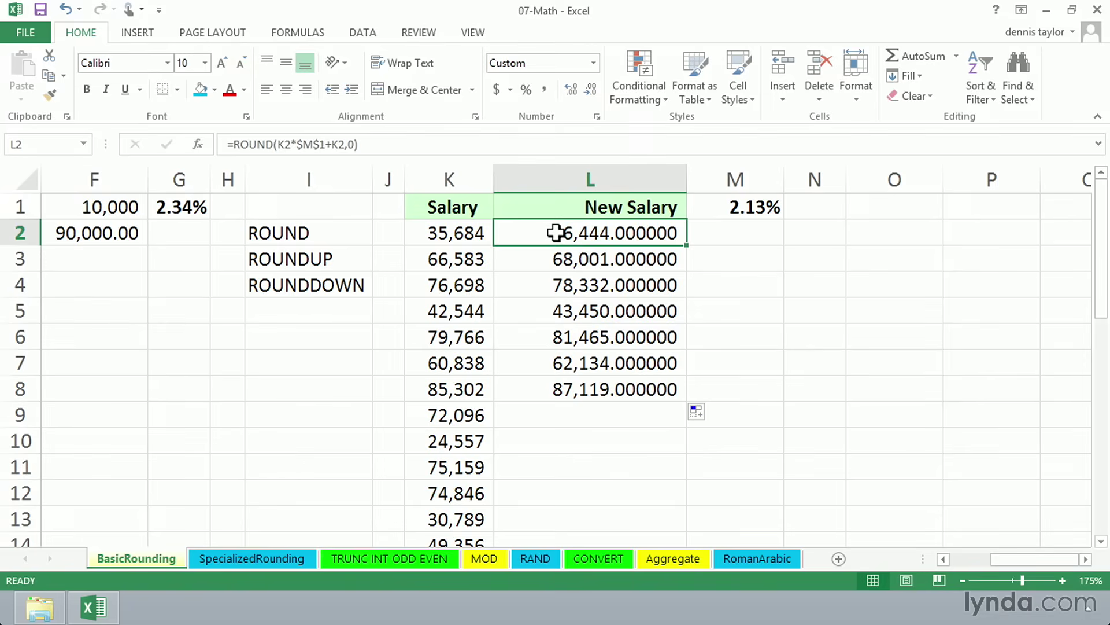
Step: Change L2's rounding digits to -2 and fill it through L6, giving 36,400 to 81,500
double_click(555, 233)
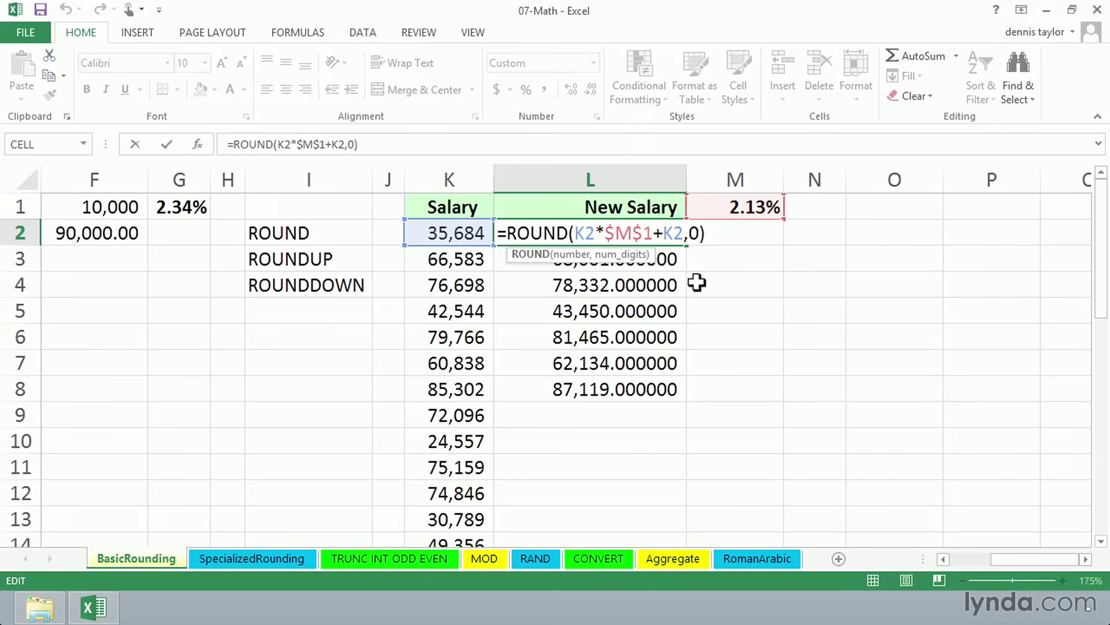
double_click(694, 233)
type("-2")
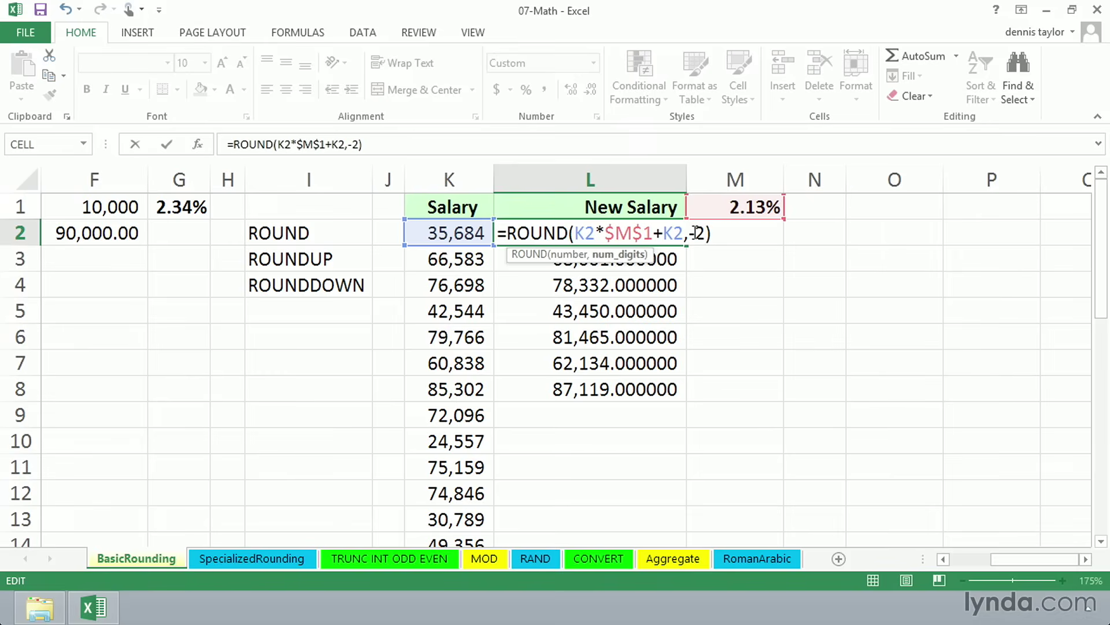
key("Return")
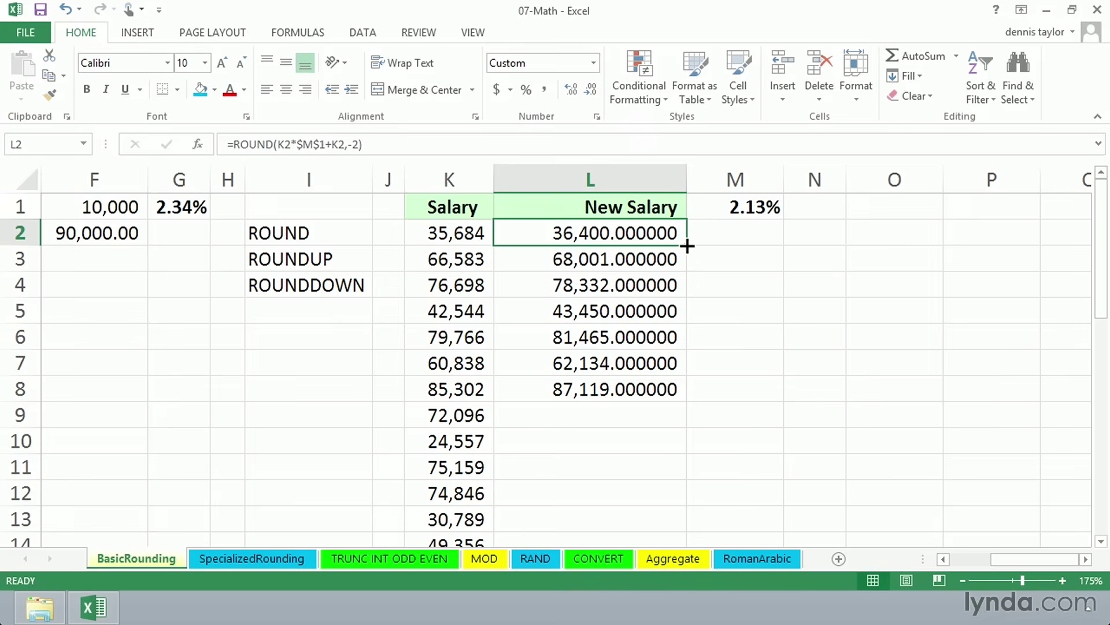
left_click_drag(687, 246, 682, 315)
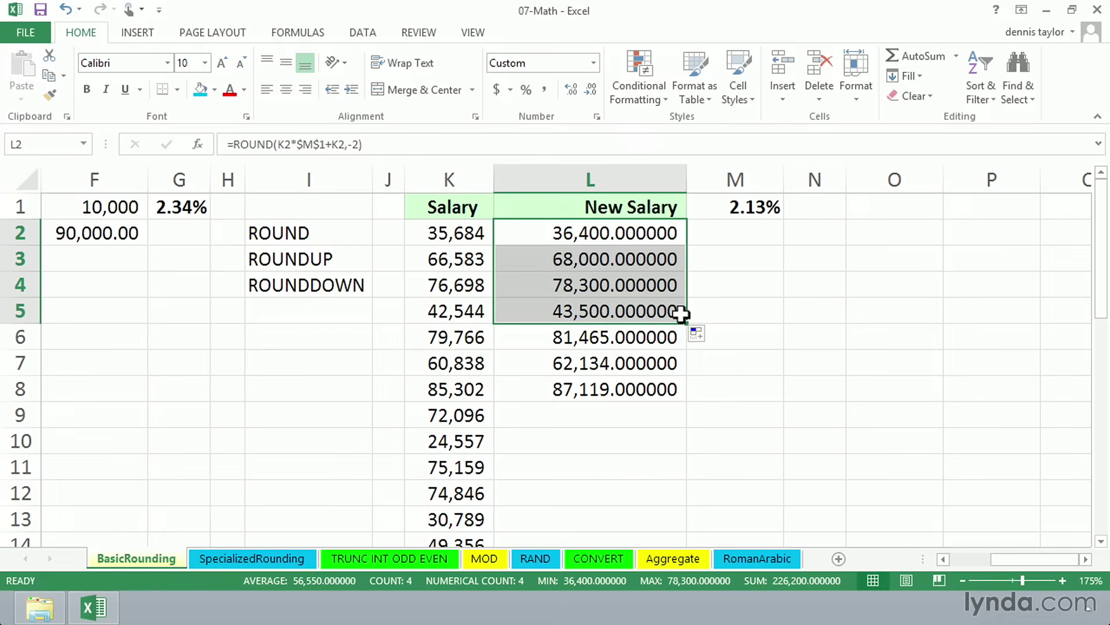
left_click_drag(690, 324, 685, 339)
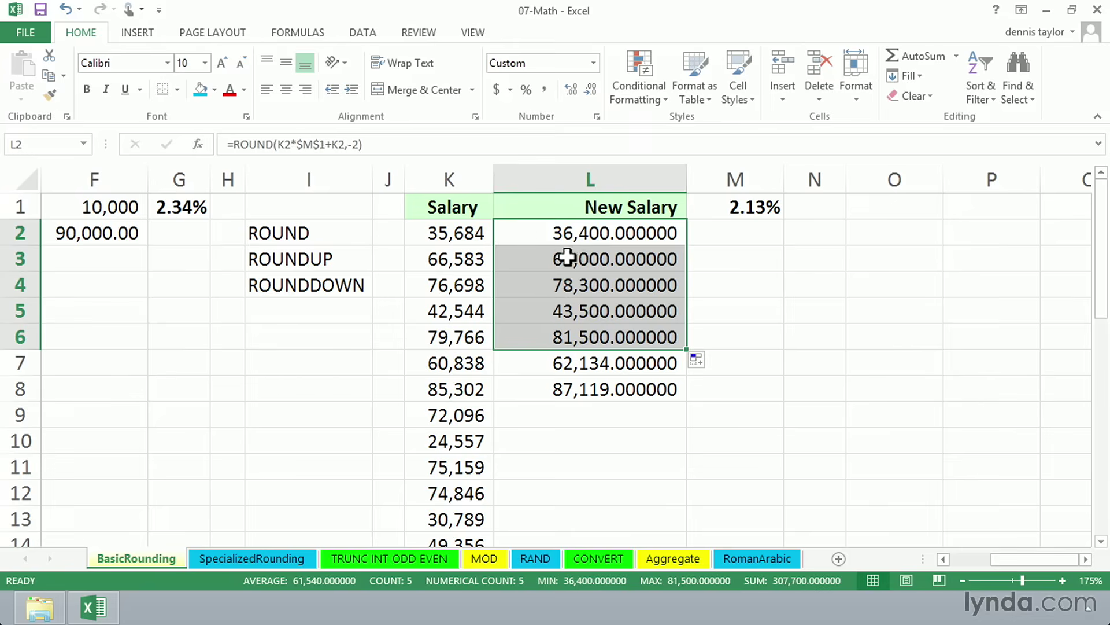
key("F2")
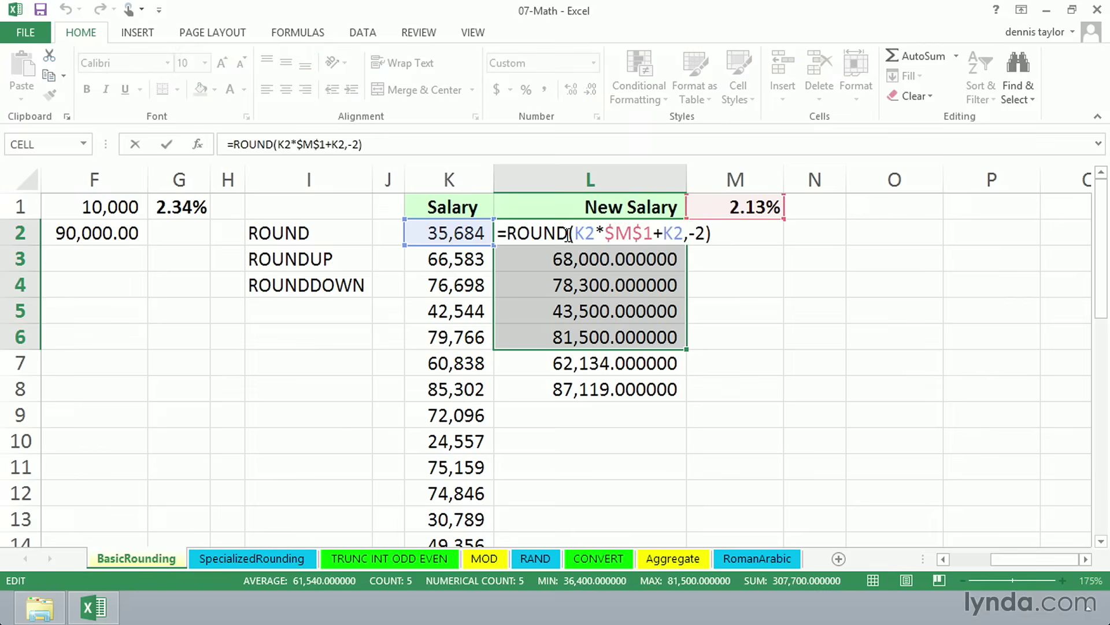
Step: Switch ROUND to ROUNDUP in L2:L6 so the first New Salary becomes 36,500
left_click(572, 237)
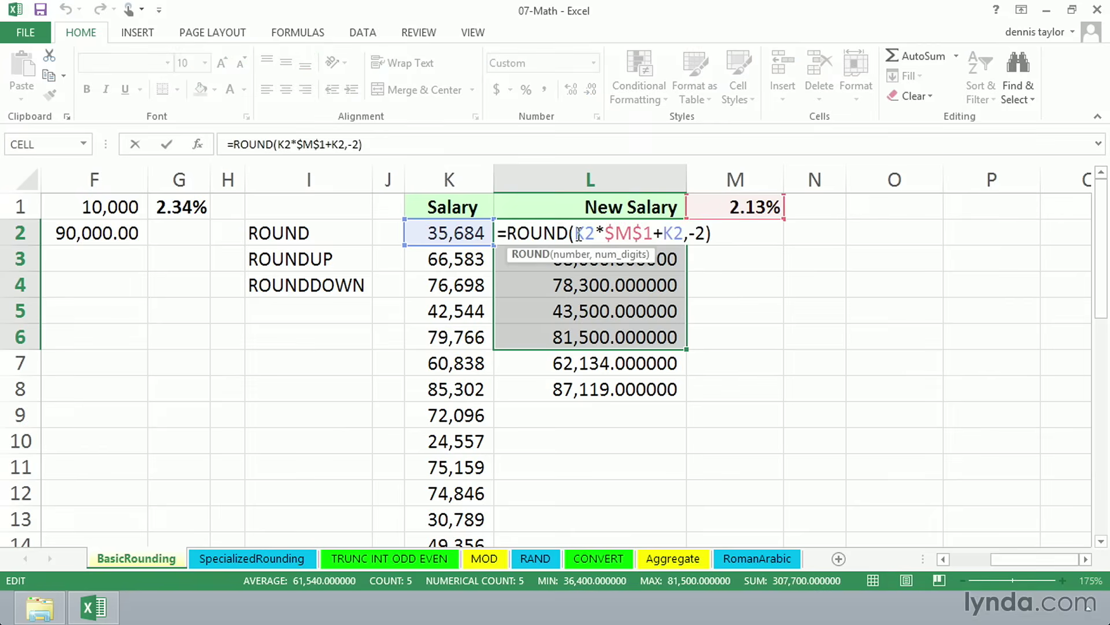
type("up")
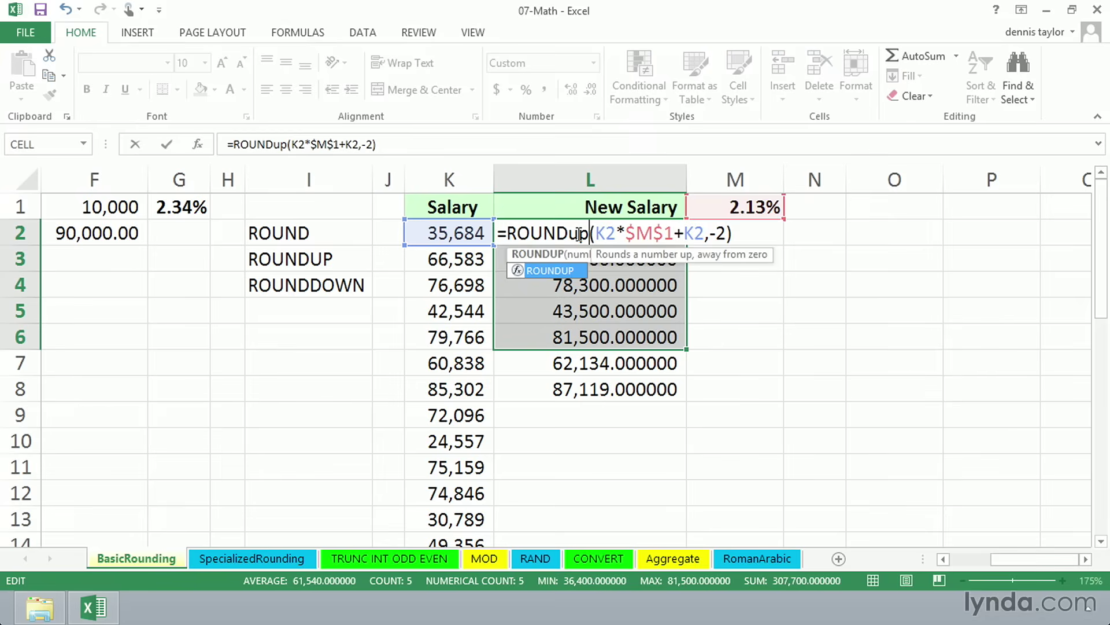
key("ctrl+Return")
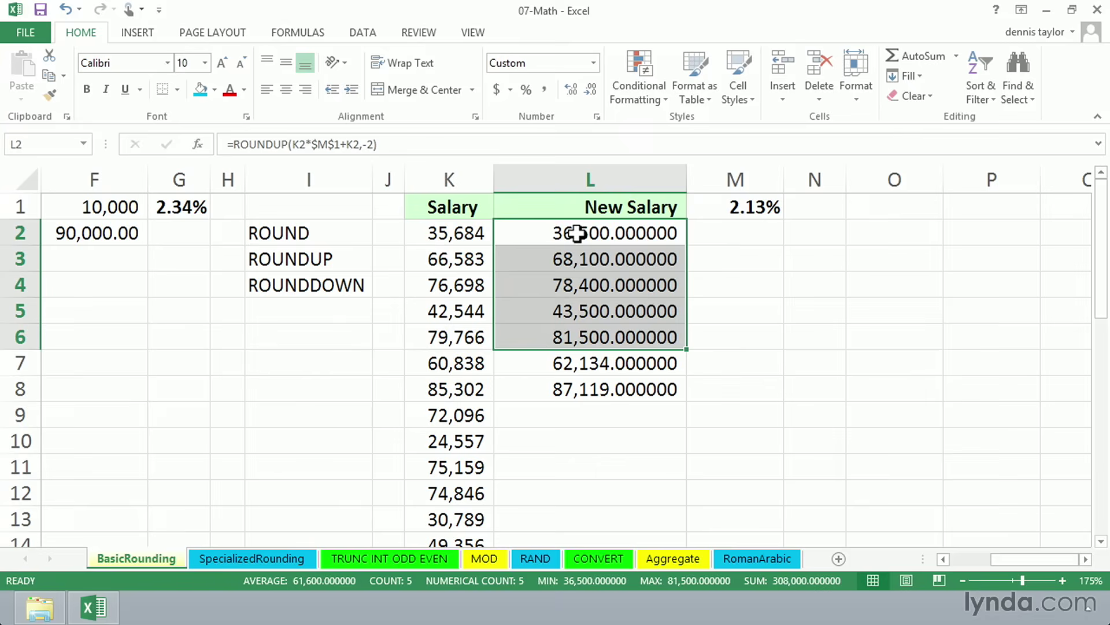
left_click(616, 236)
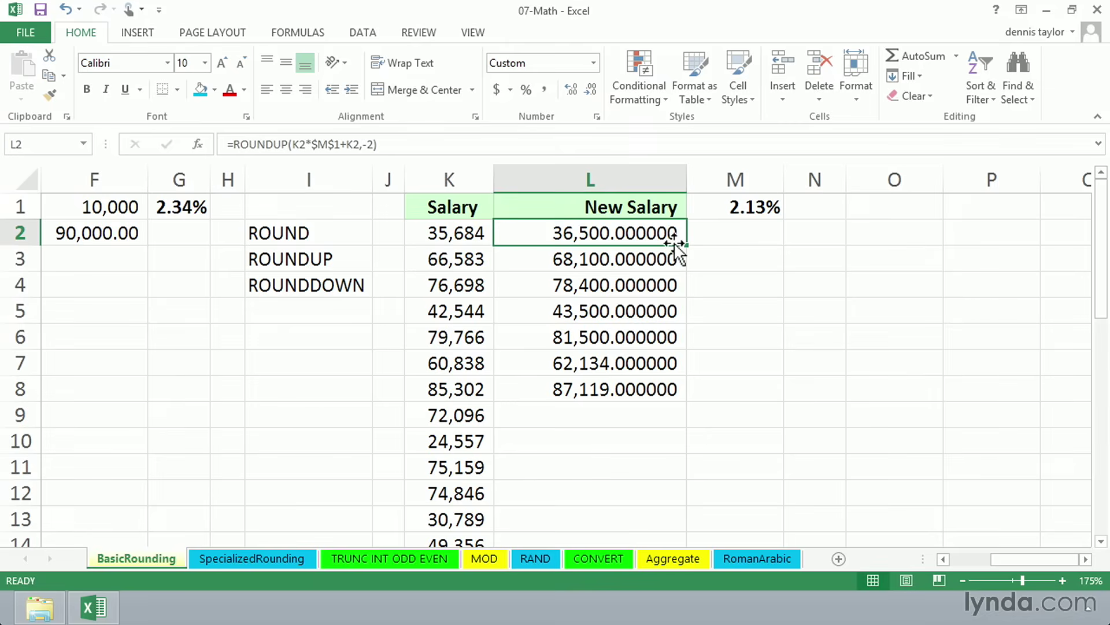
key("F2")
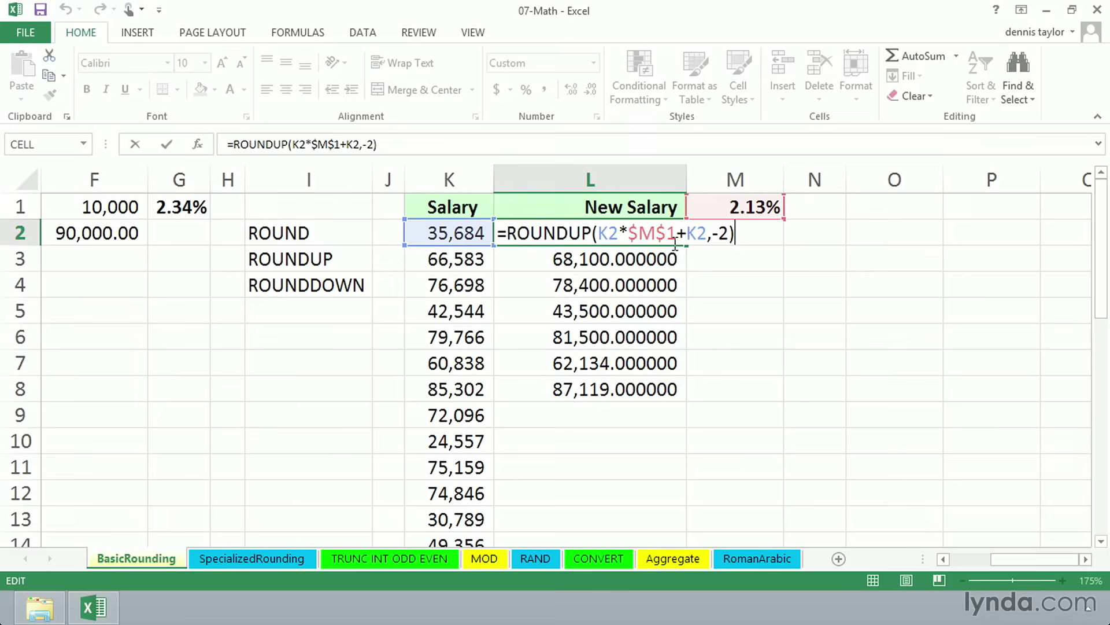
key("ctrl+Return")
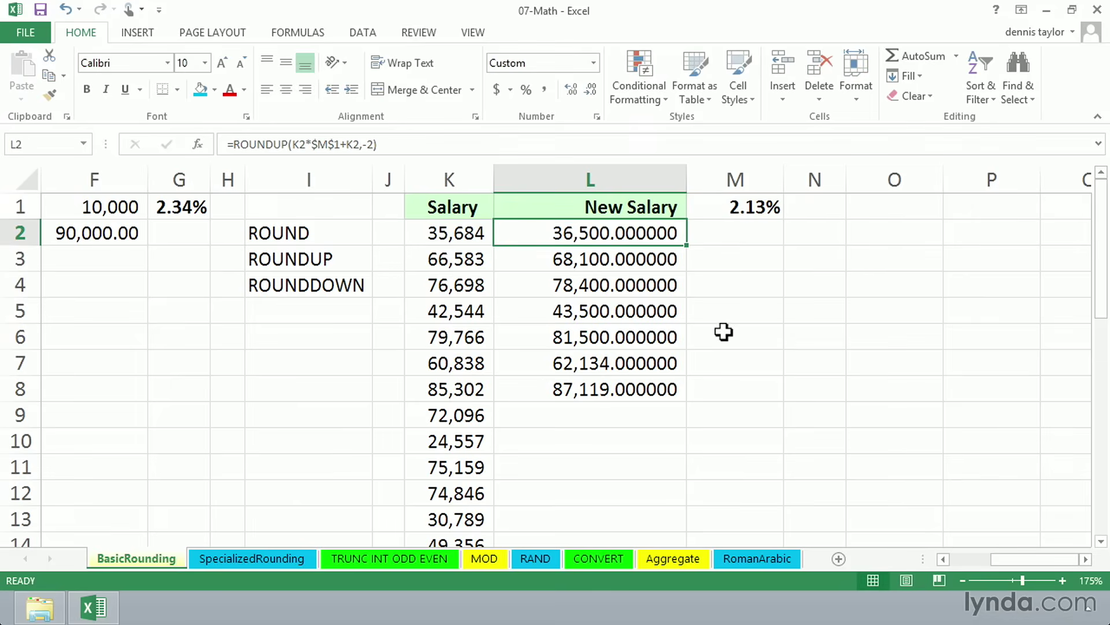
double_click(557, 230)
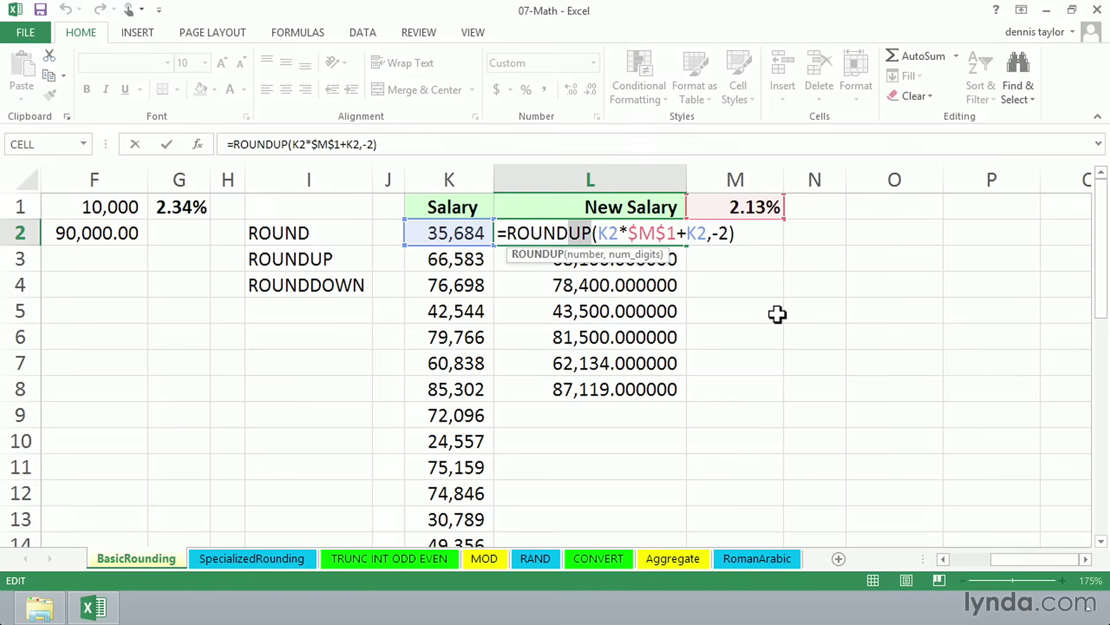
key("ctrl+Return")
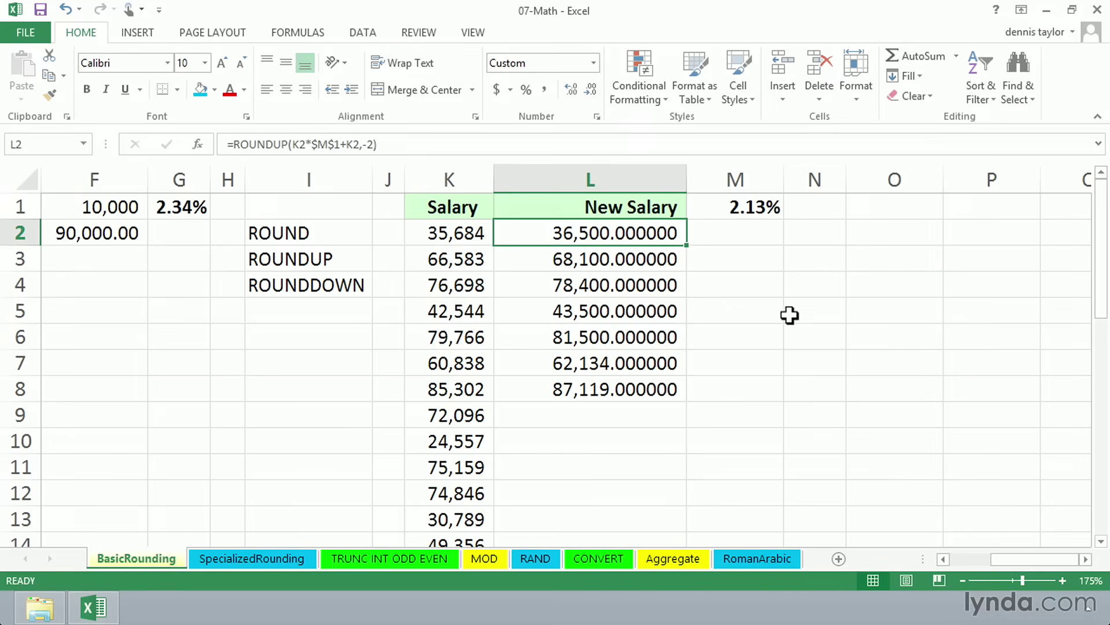
Step: Remove all decimal places from L2:L8, showing salaries 36,500 to 87,119 as whole numbers
left_click_drag(649, 236, 644, 389)
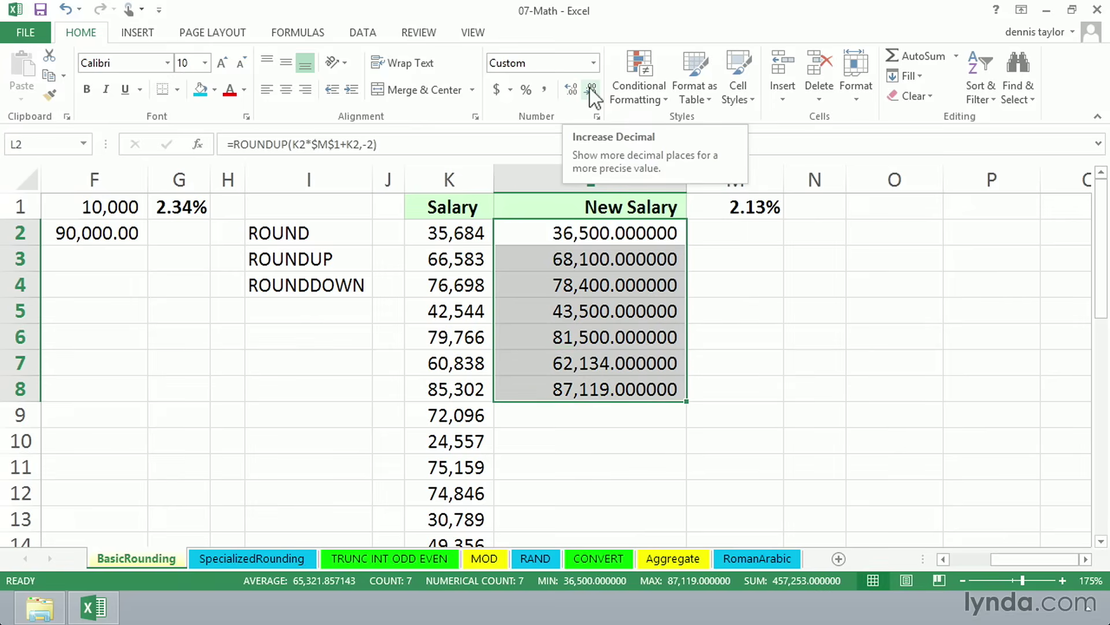
left_click(591, 88)
left_click(591, 88)
left_click(591, 88)
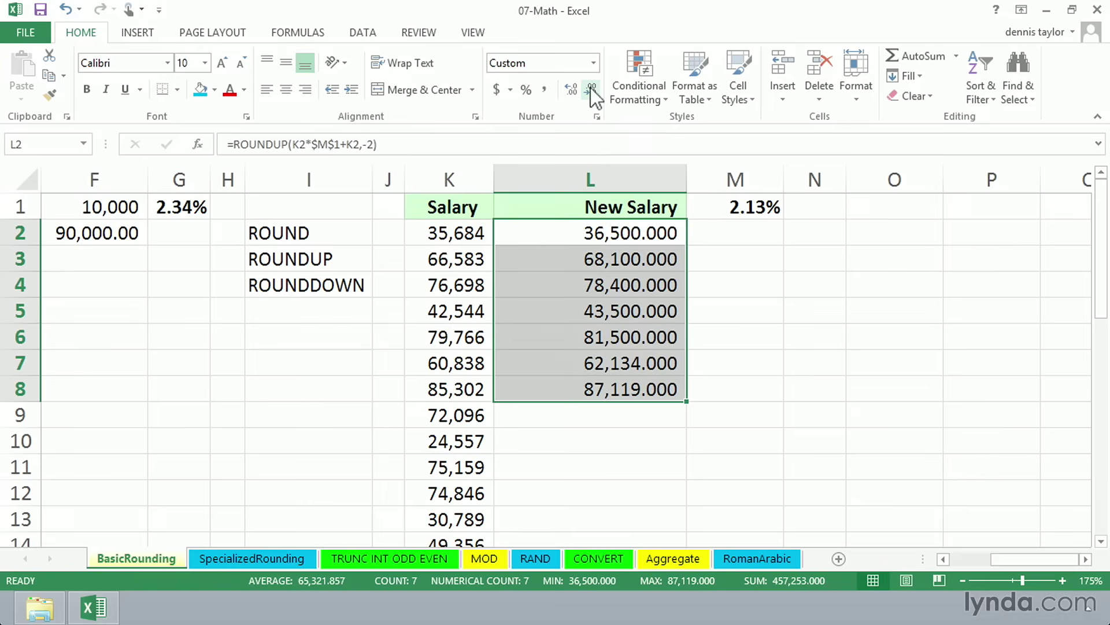
left_click(591, 88)
left_click(591, 88)
left_click(591, 88)
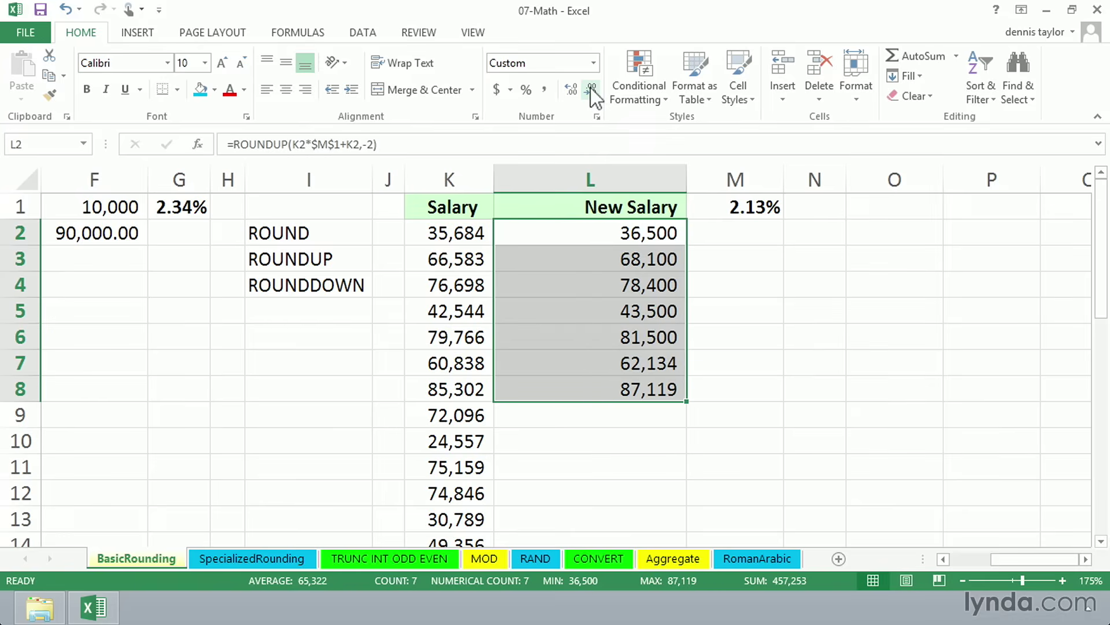